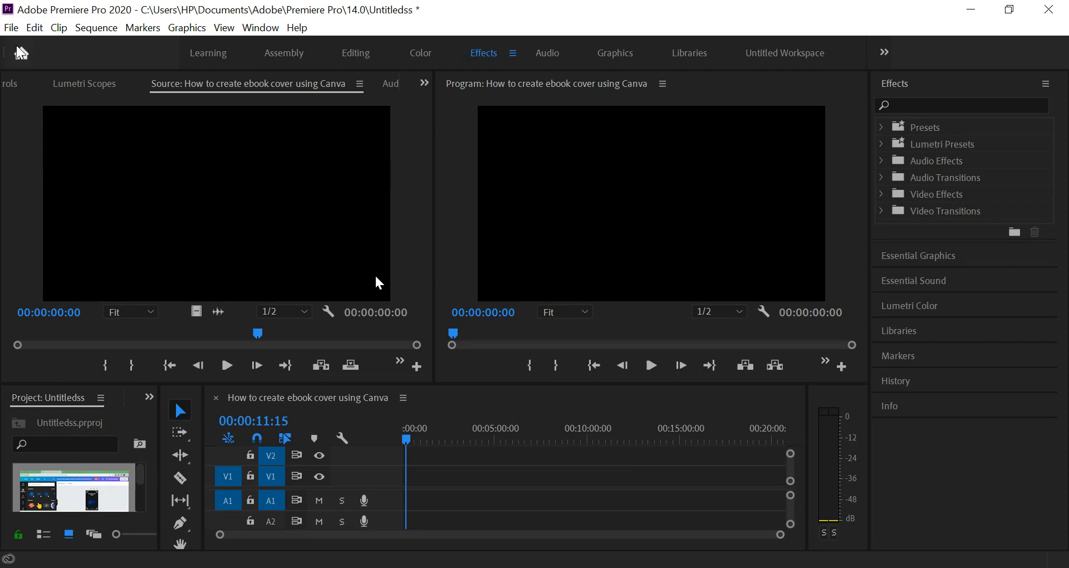
Place the project's "How to create ebook cover using Canva" clip at the start of tracks V1 and A1.
click(11, 28)
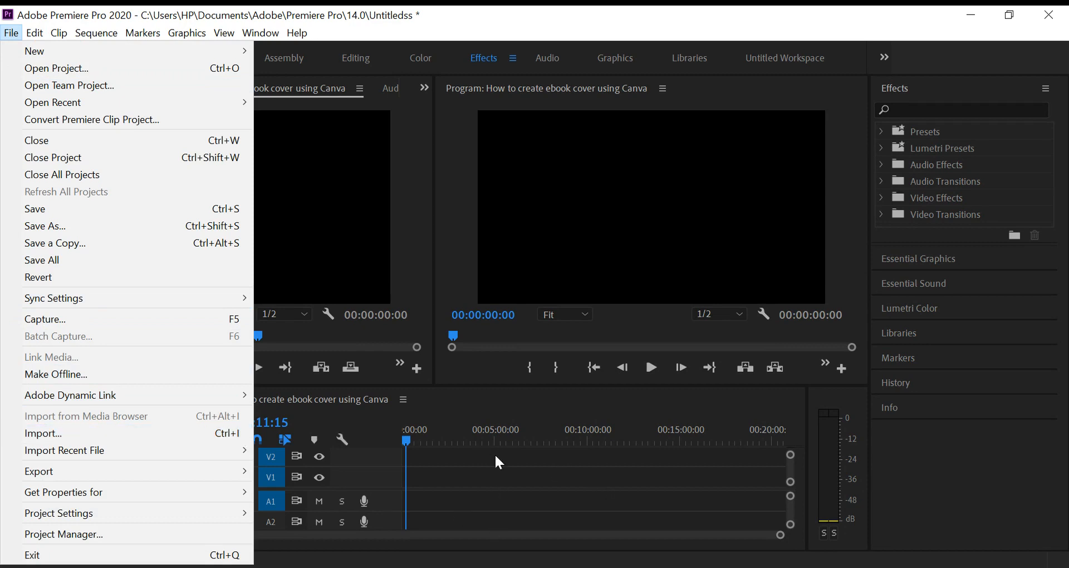
click(428, 439)
click(404, 439)
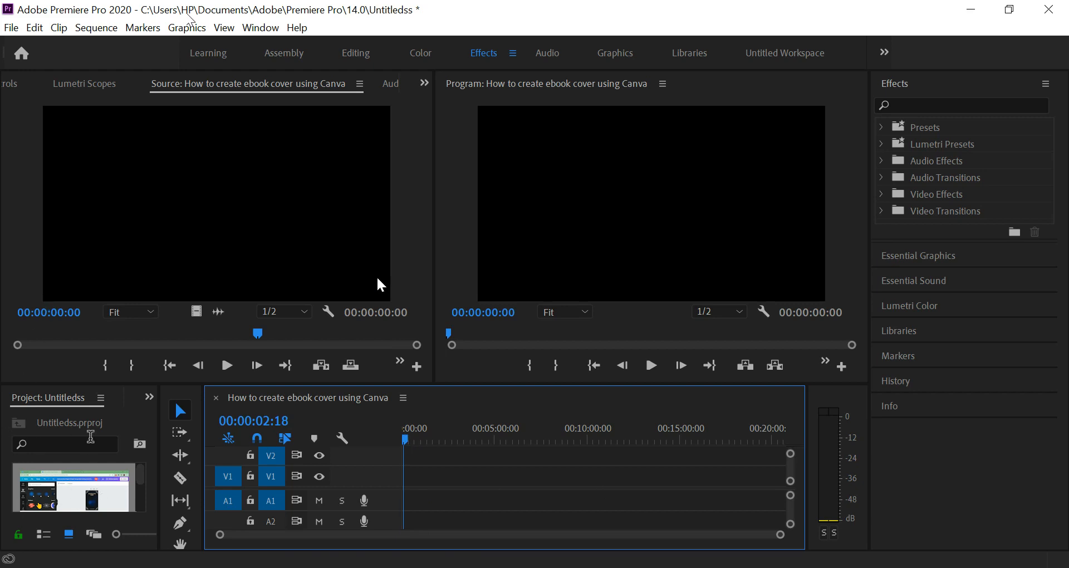
drag(60, 466, 385, 485)
click(417, 442)
mouse_move(417, 442)
mouse_down()
mouse_move(406, 439)
mouse_move(416, 436)
mouse_up()
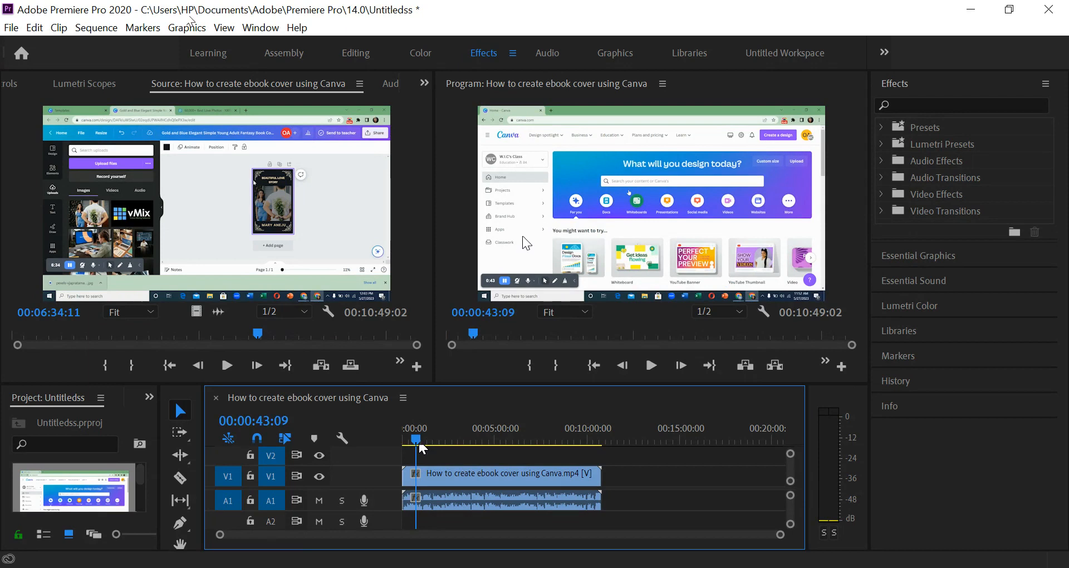
Copy the timeline clip and paste a duplicate after the original, starting at 00:12:08:21.
mouse_move(520, 384)
mouse_down()
mouse_move(525, 429)
mouse_move(515, 386)
mouse_up()
click(478, 484)
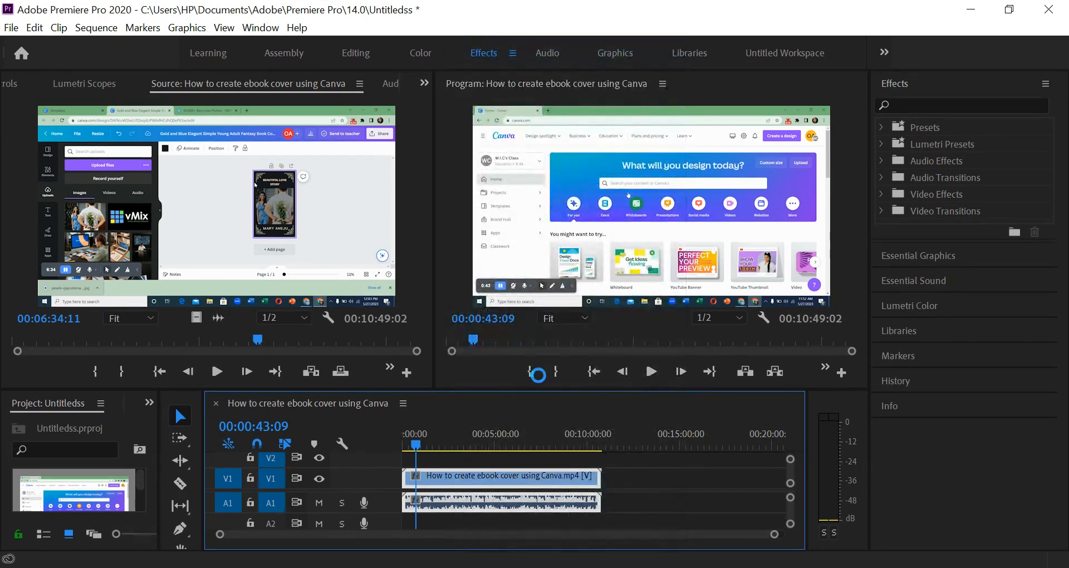
click(628, 442)
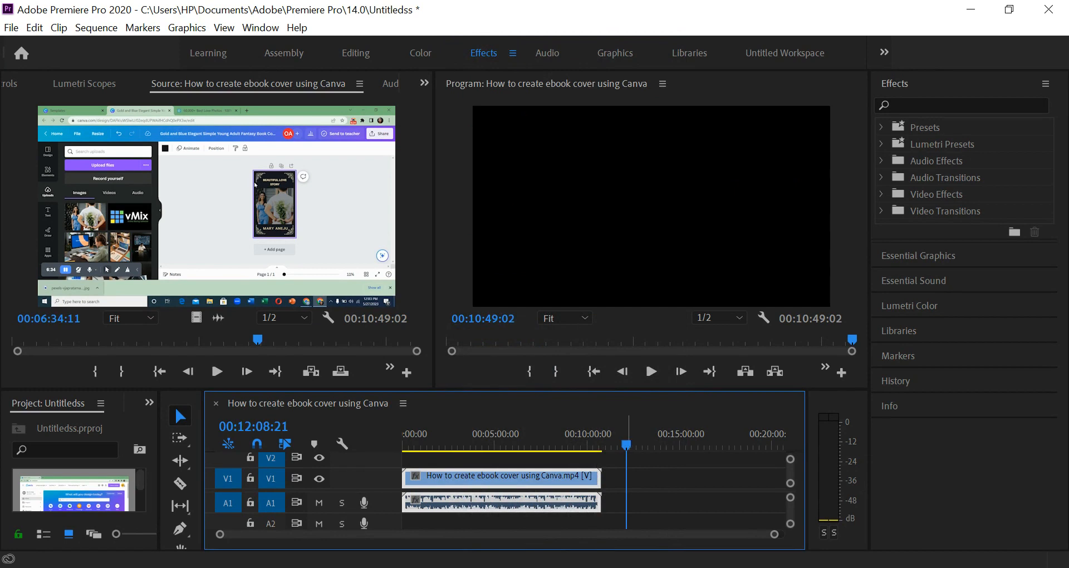
key(ctrl+v)
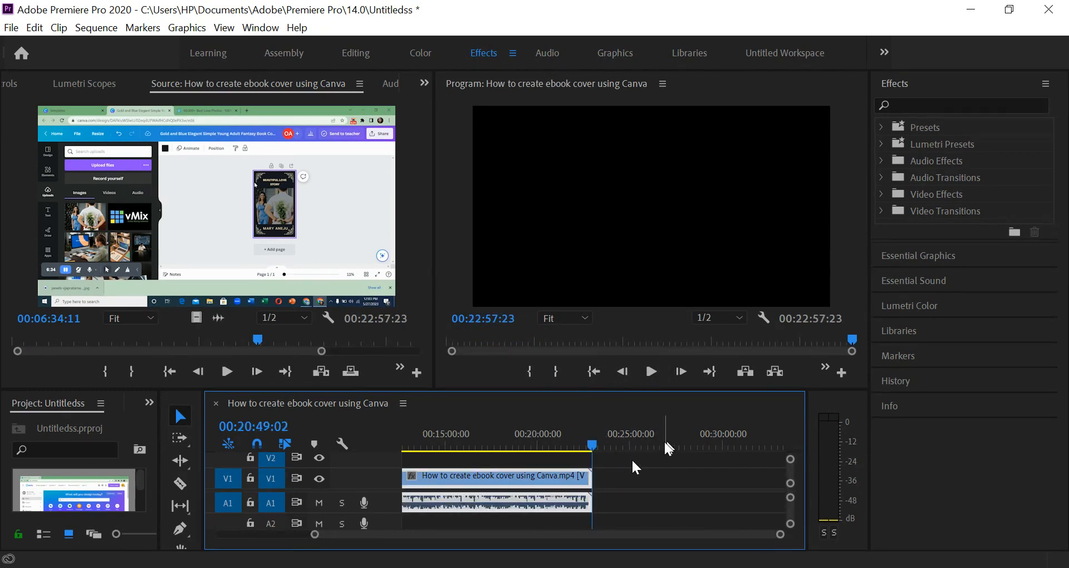
key(backslash)
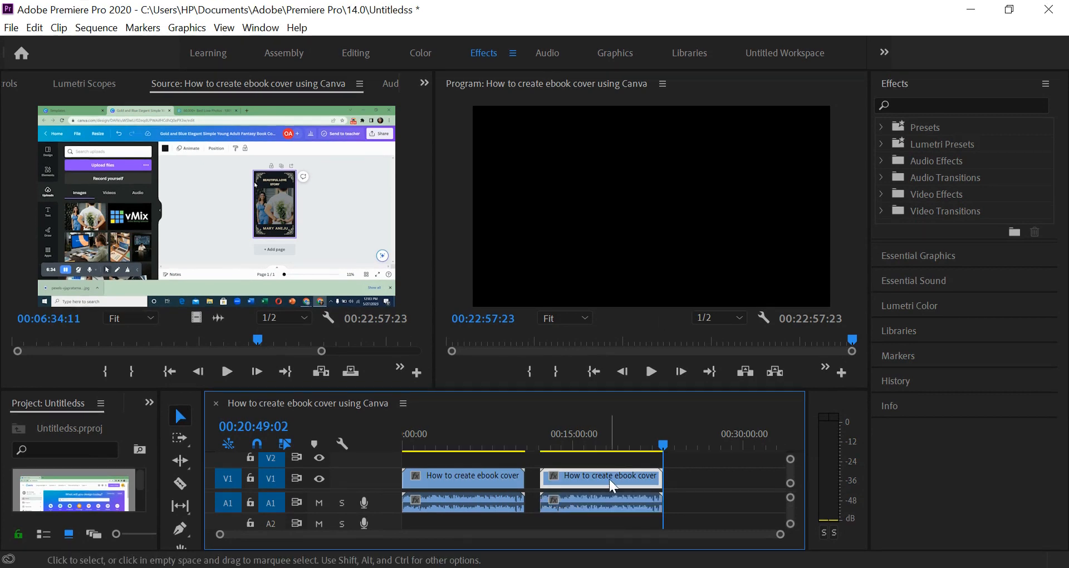
Delete the duplicate's audio and move its video onto V2, directly above the original at the sequence start.
click(613, 500)
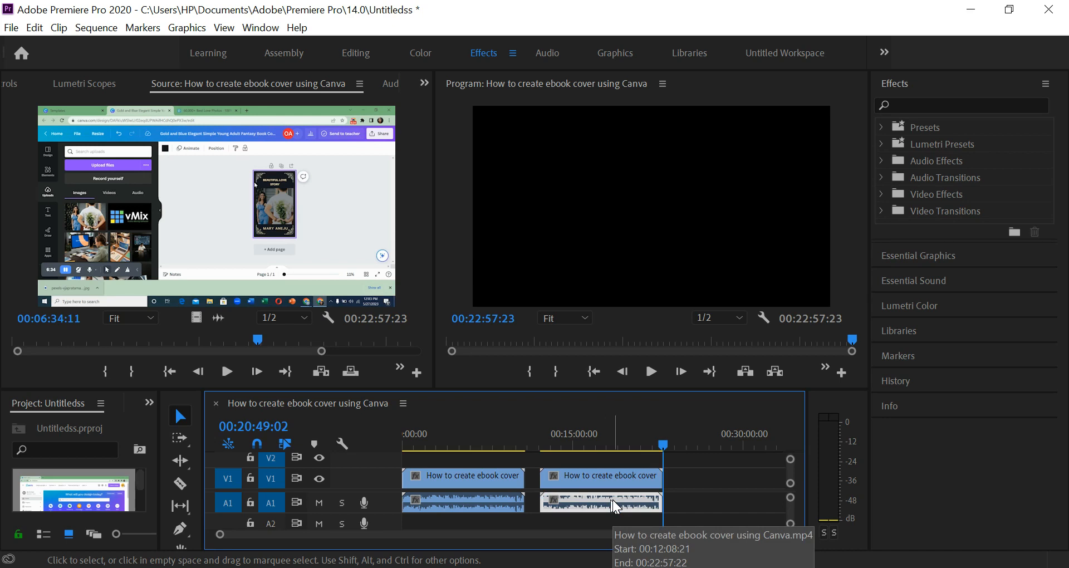
key(Delete)
click(594, 485)
drag(592, 481, 424, 461)
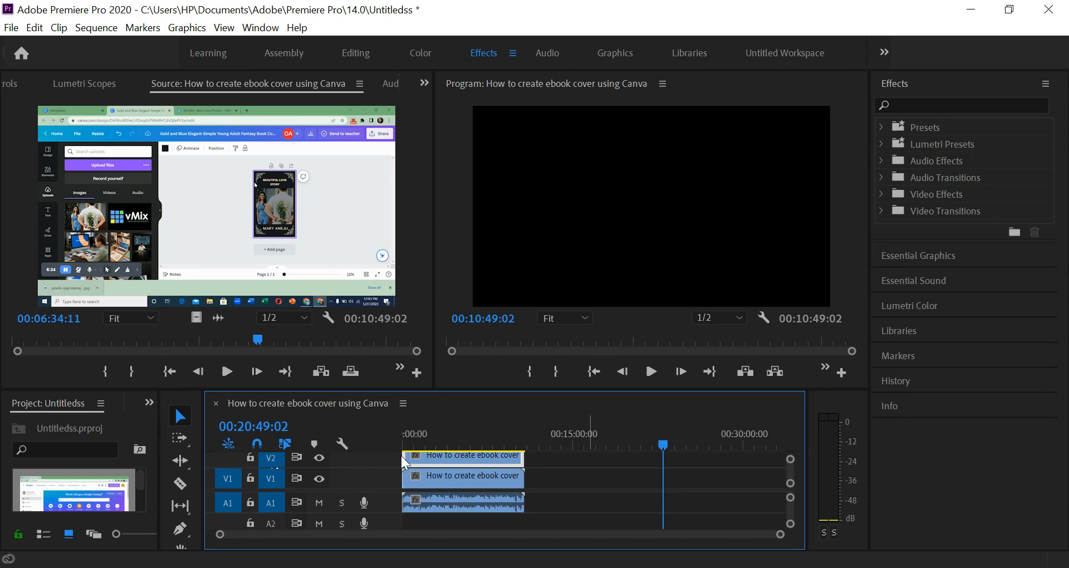
Split the stacked clips on V2 and V1 with the Razor tool at 00:00:44:01.
click(478, 444)
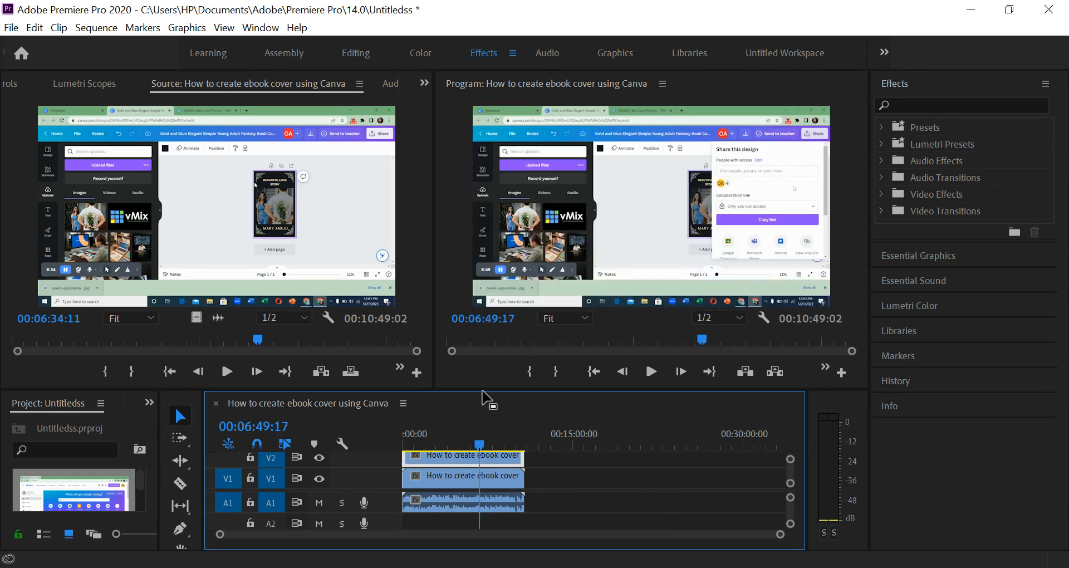
drag(482, 391, 534, 380)
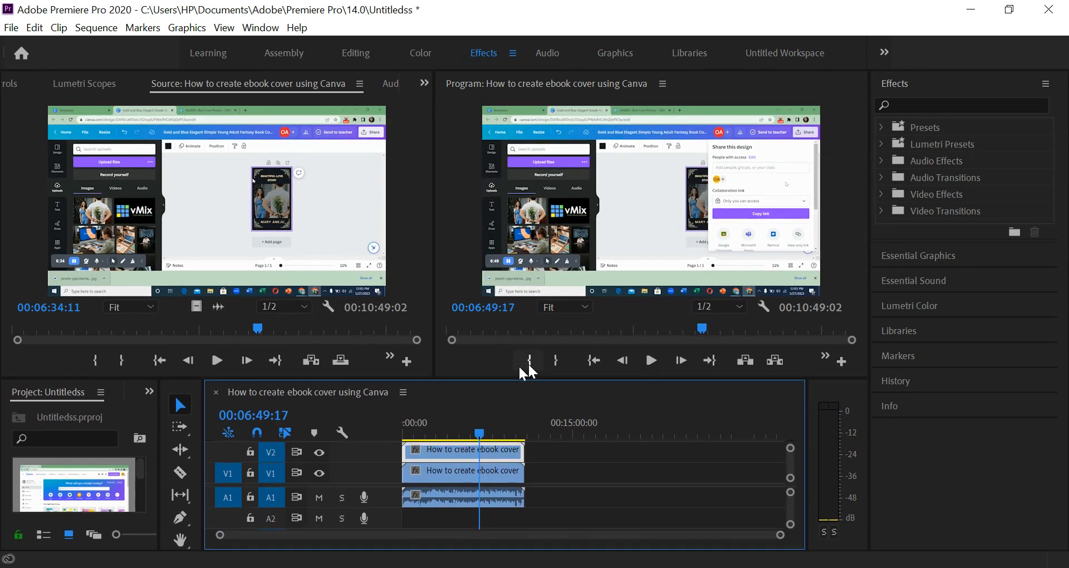
drag(452, 424, 390, 432)
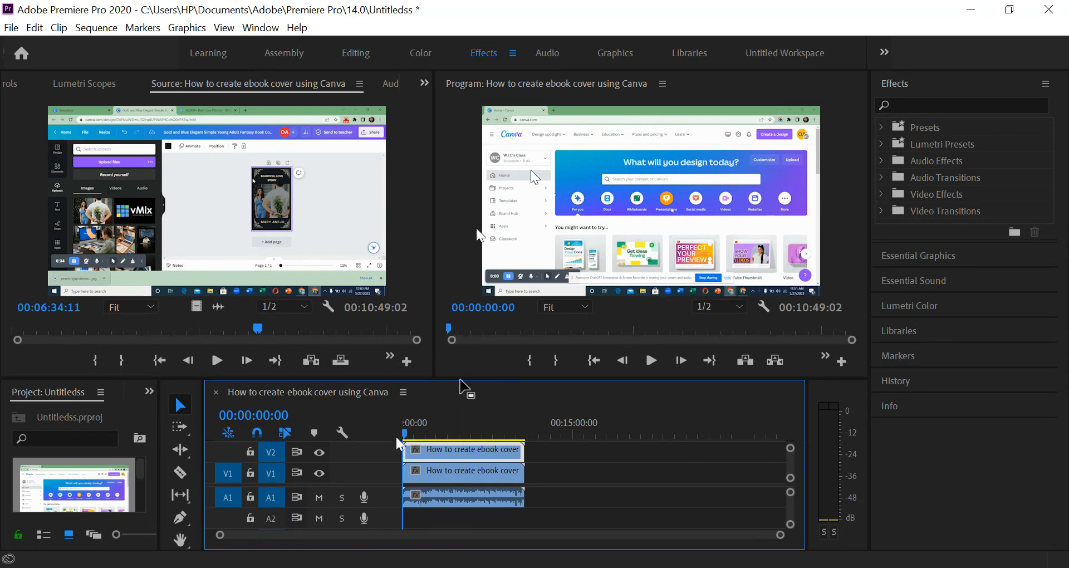
click(410, 434)
drag(412, 433, 415, 432)
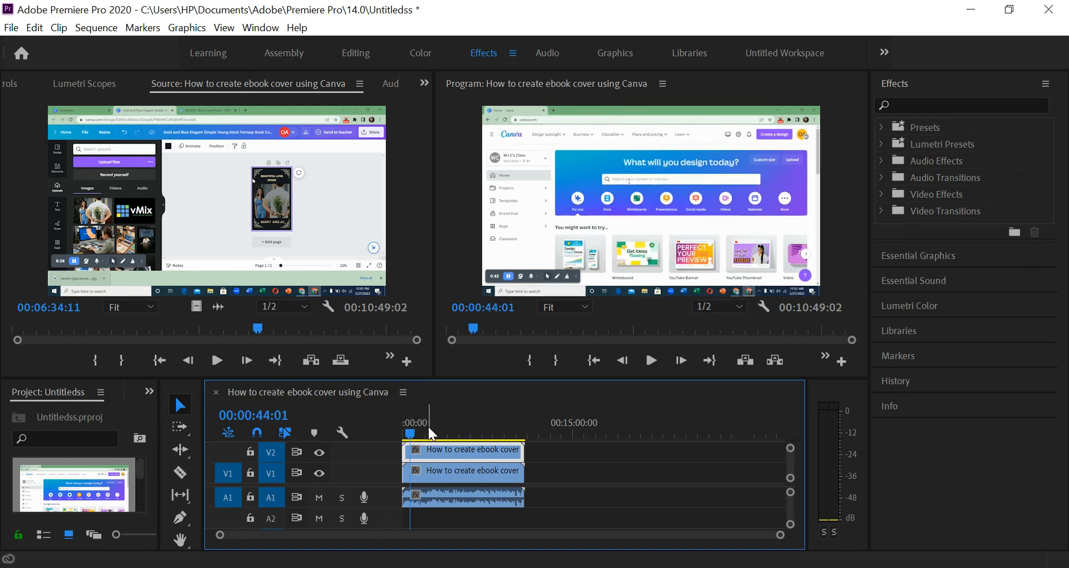
key(equal)
key(equal)
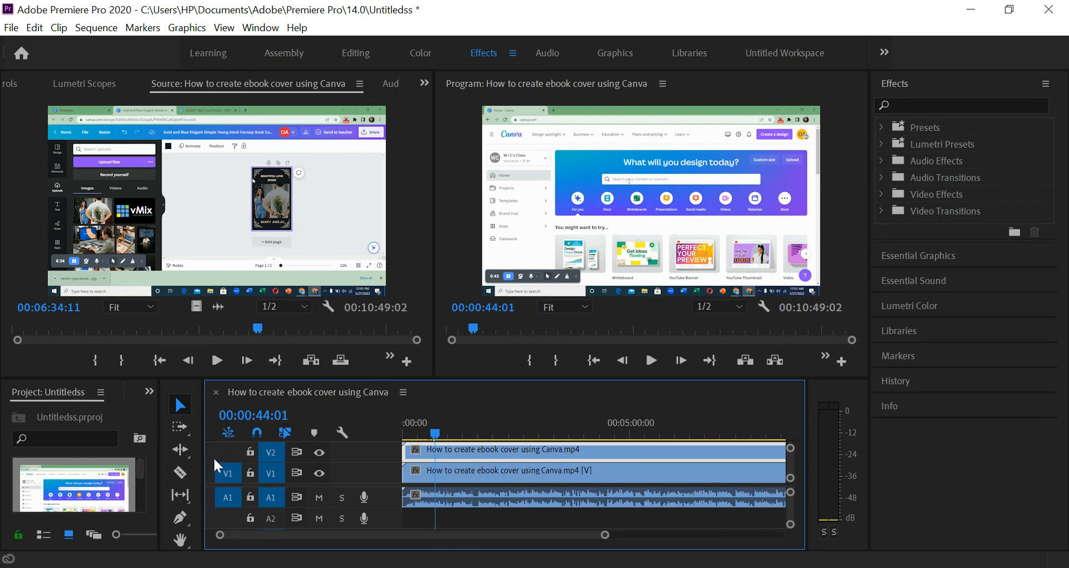
click(180, 473)
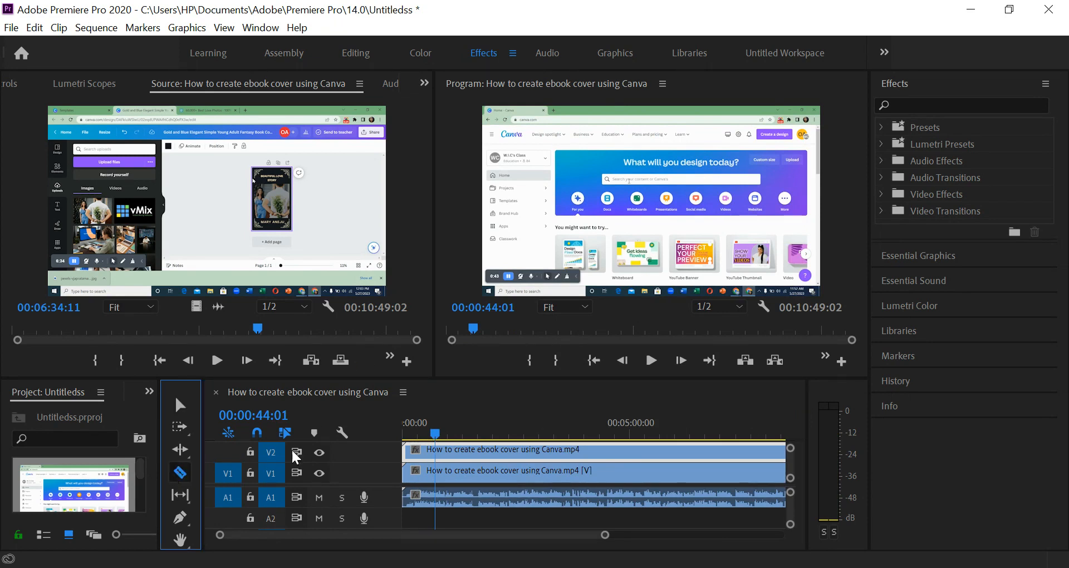
click(437, 450)
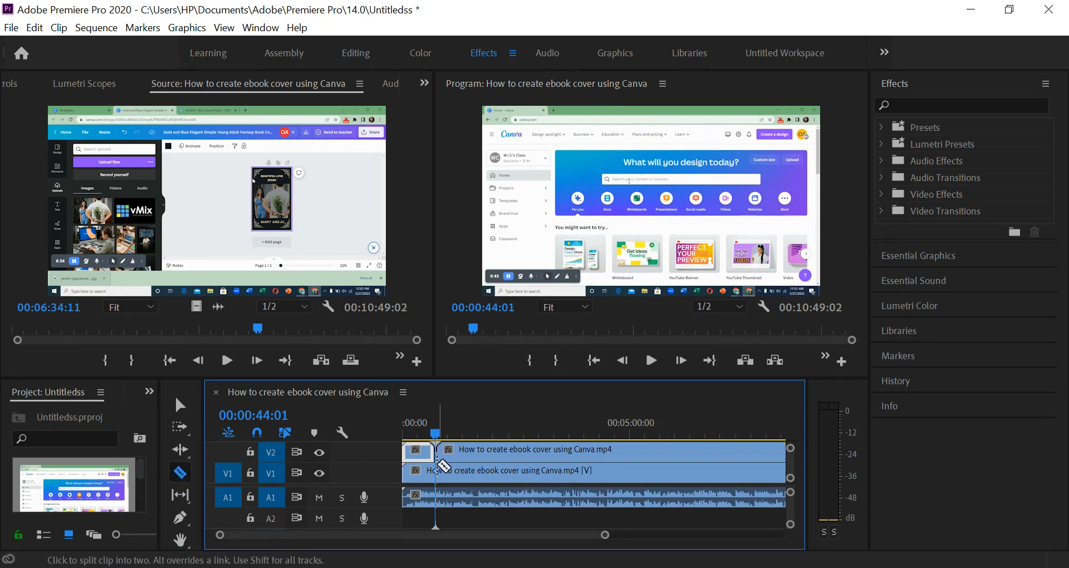
click(439, 472)
key(v)
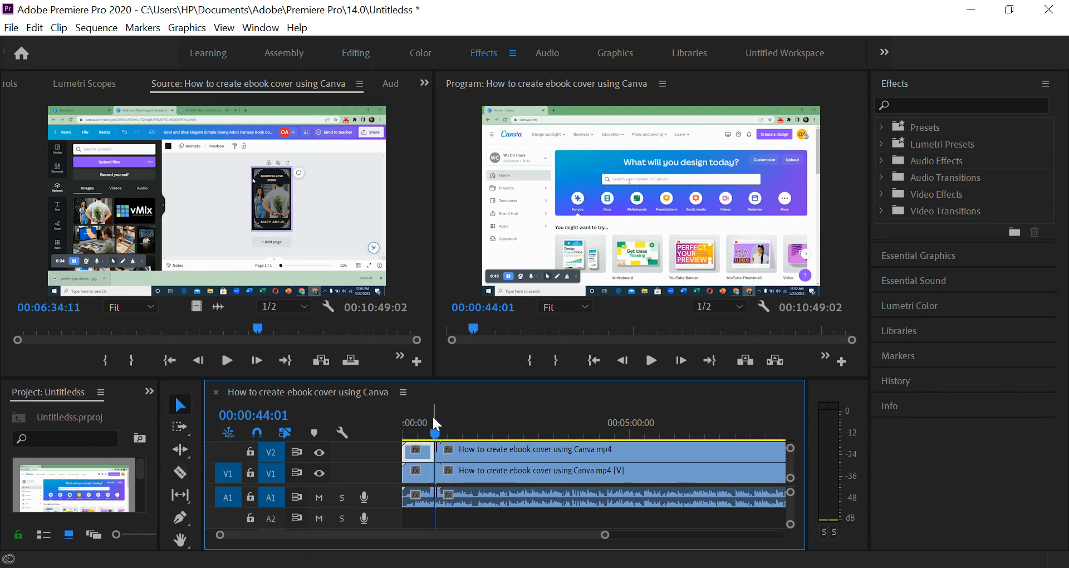
Search the effects for "fast blur" and apply the Fast Blur video effect to the first clip segment on V2.
drag(427, 426, 417, 425)
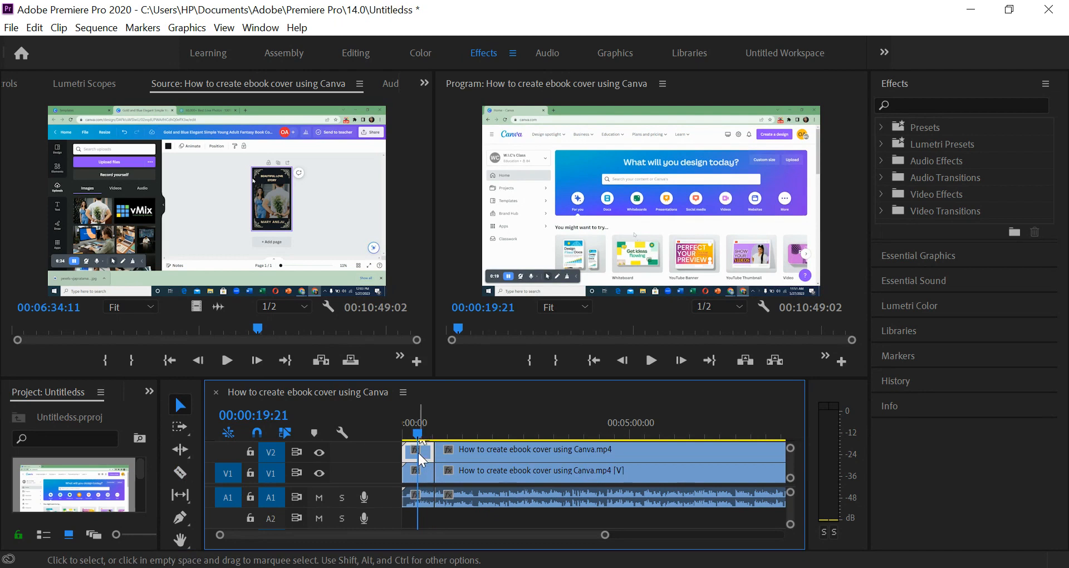
click(926, 106)
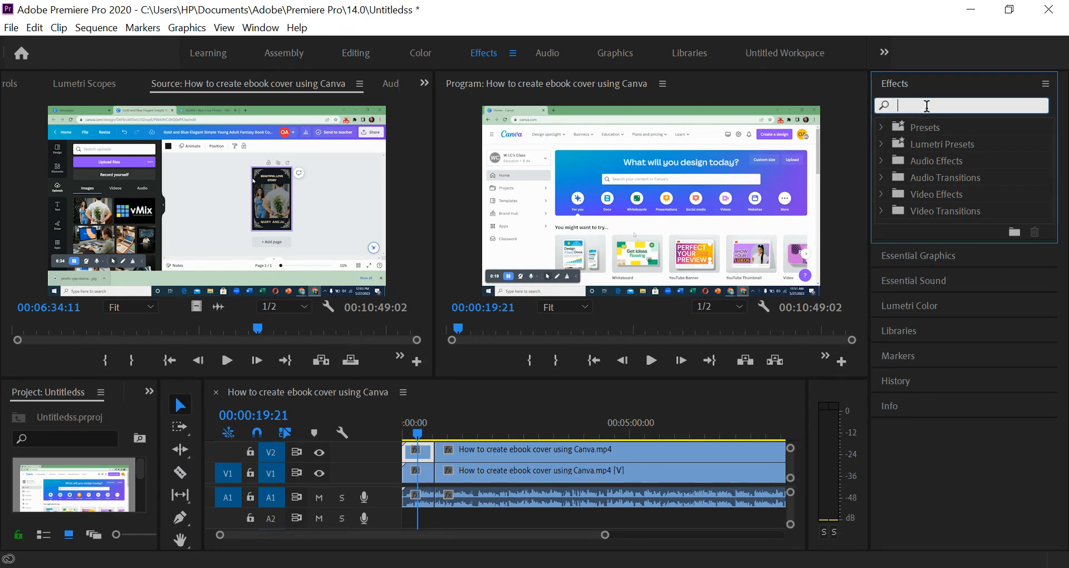
text(fast)
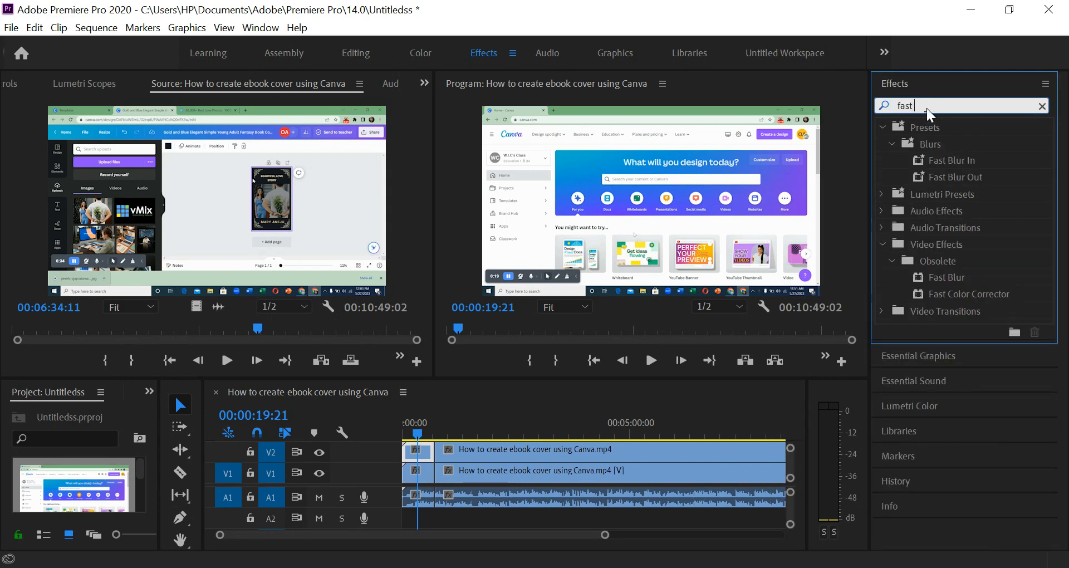
text( blur)
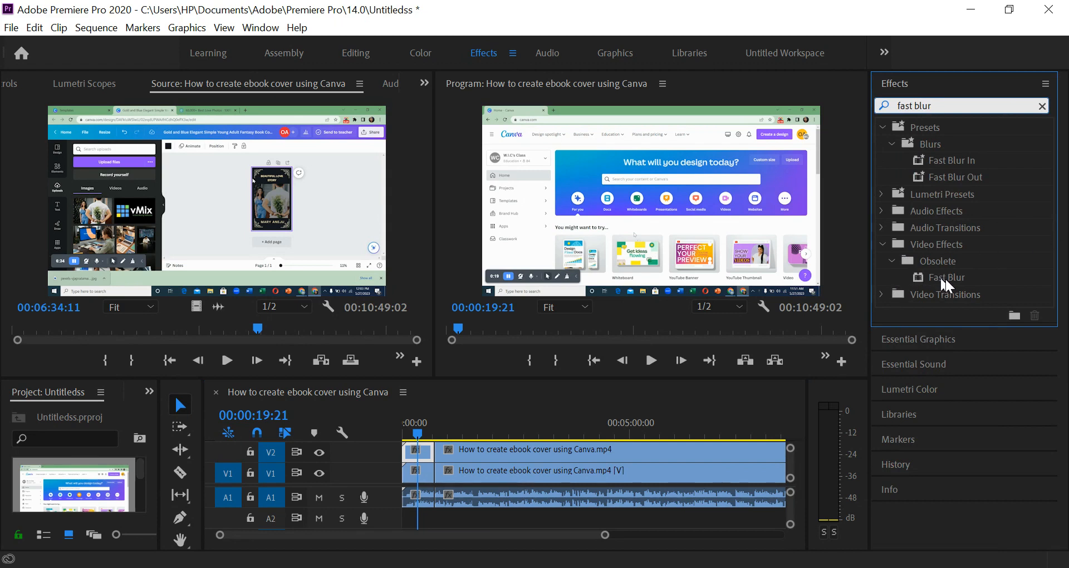
drag(945, 277, 457, 400)
drag(423, 438, 427, 461)
key(=)
key(=)
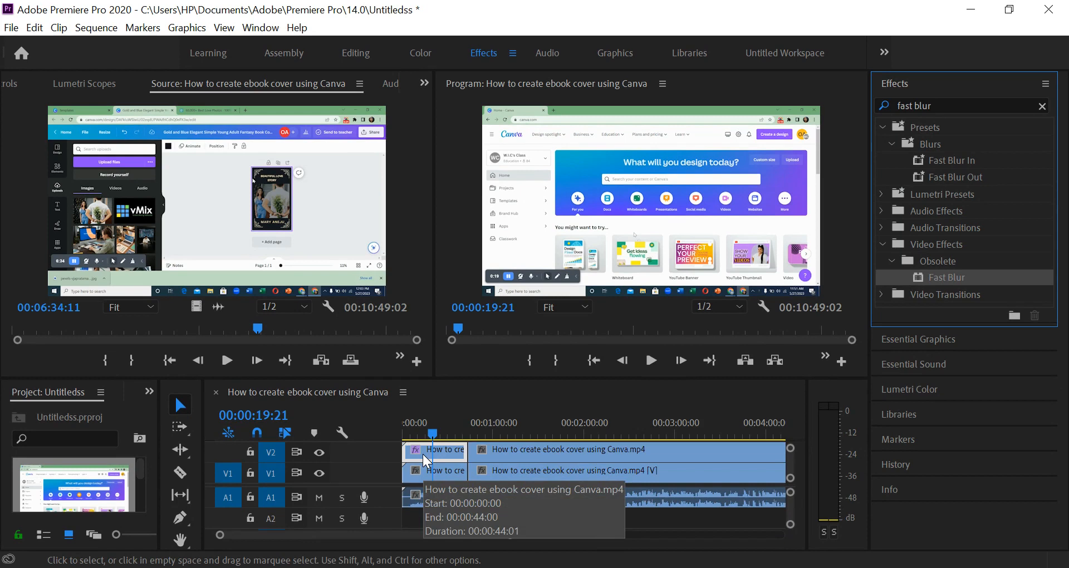
Enable Repeat Edge Pixels for the segment's Fast Blur and set its Blurriness to 38.
click(438, 433)
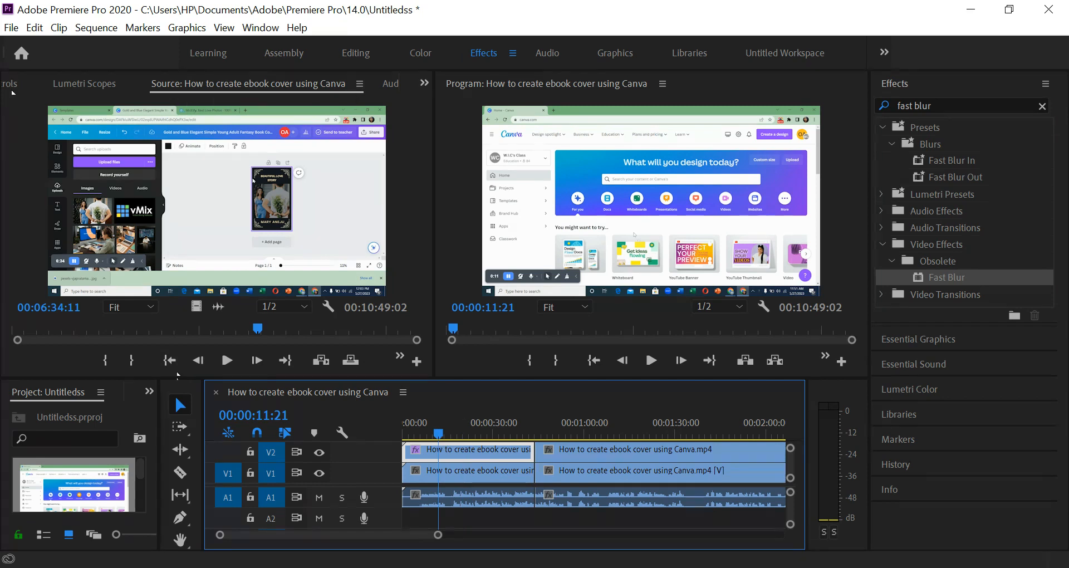
scroll(314, 91, up, 2)
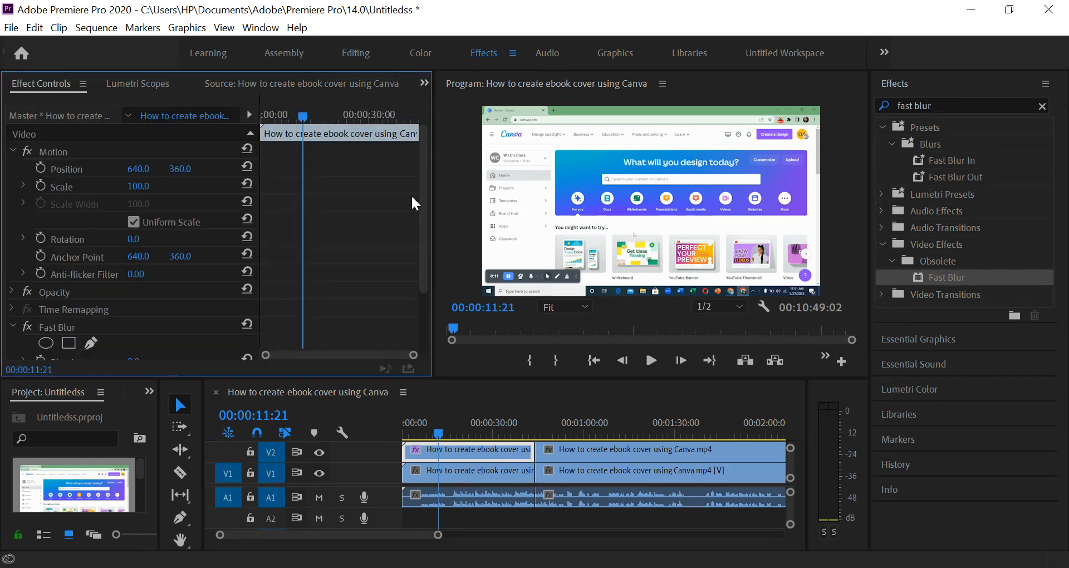
scroll(416, 261, down, 3)
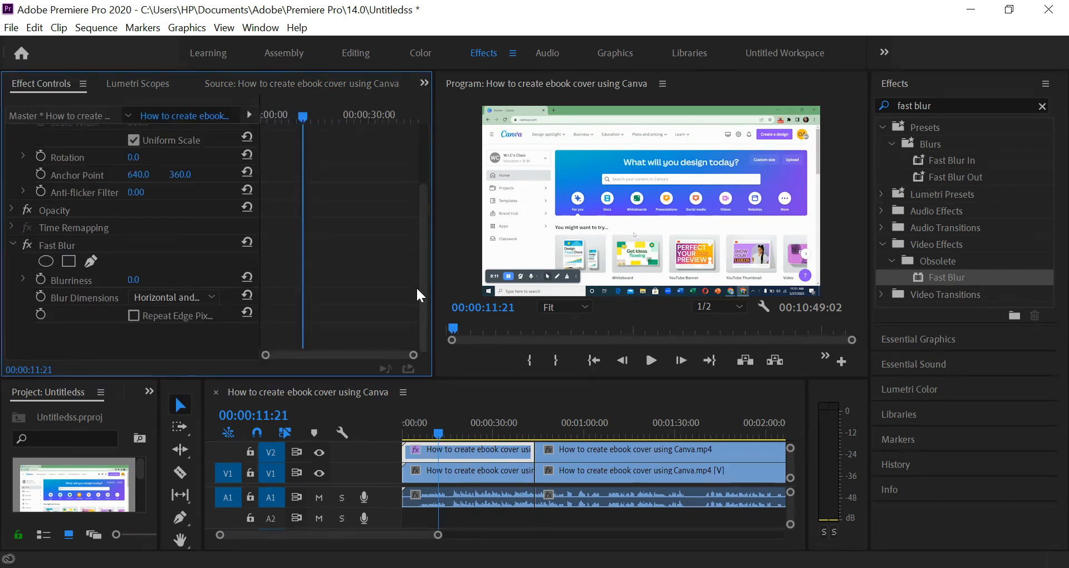
click(133, 315)
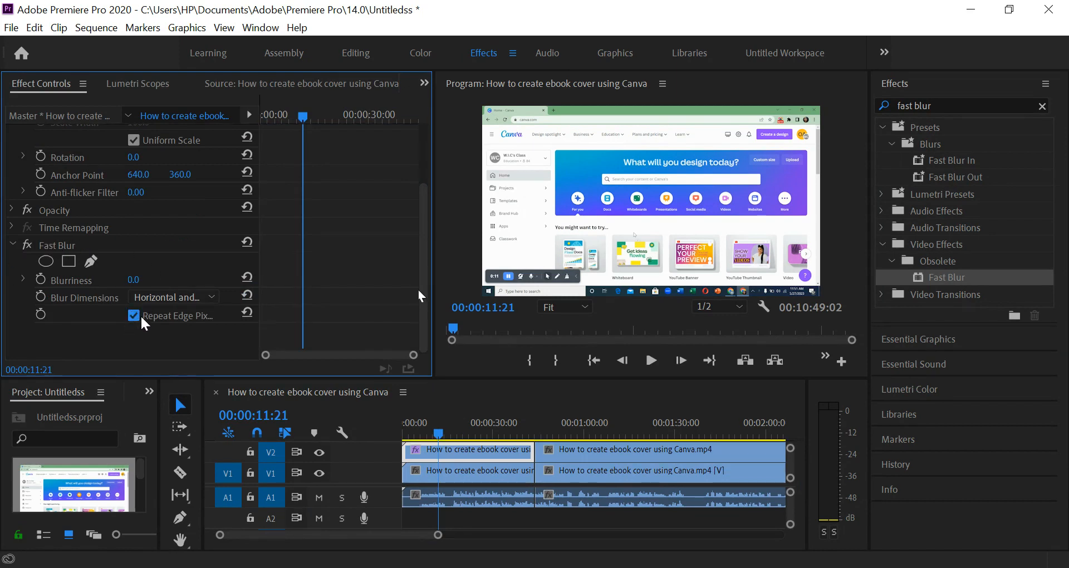
drag(172, 272, 164, 269)
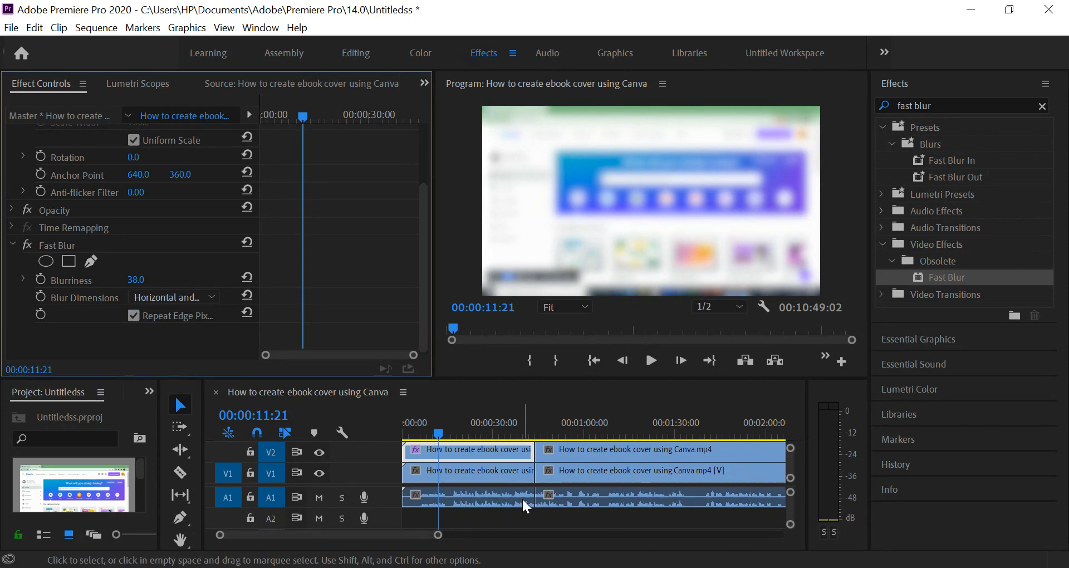
Toggle the V2 track output off and on to compare the blurred and original footage.
click(317, 452)
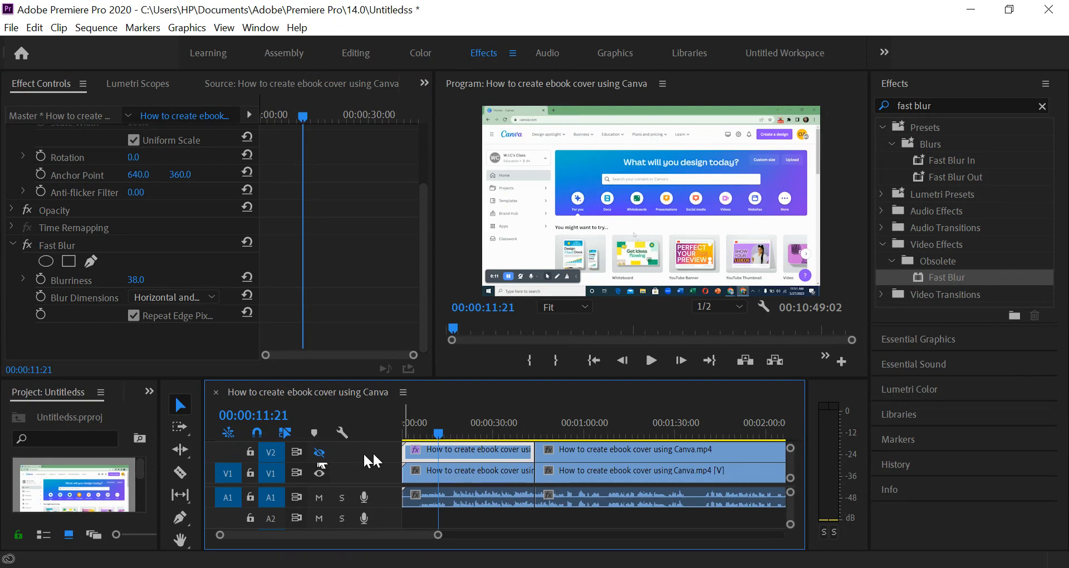
click(318, 453)
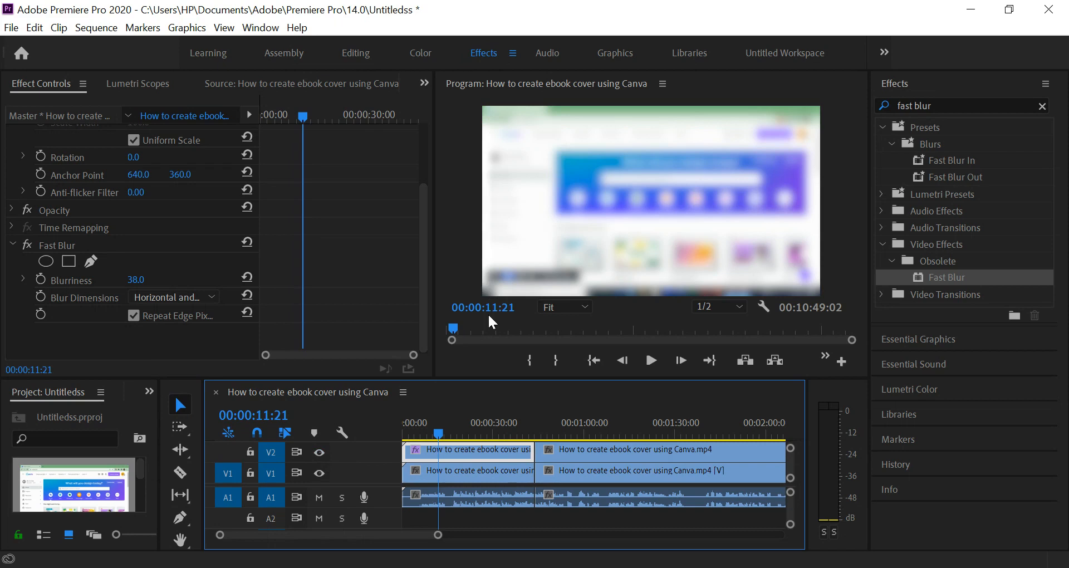
click(319, 453)
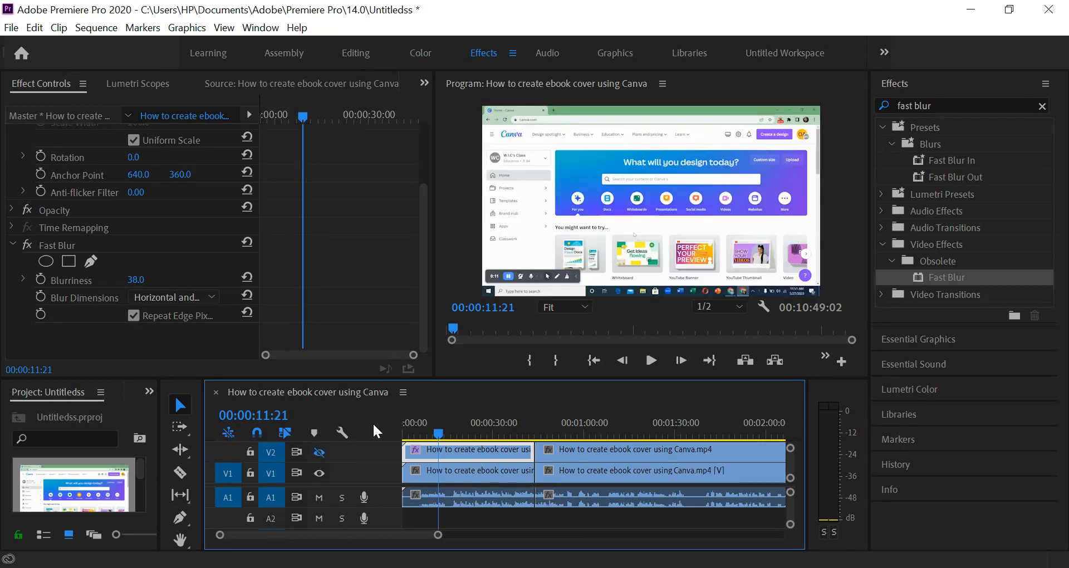
click(319, 453)
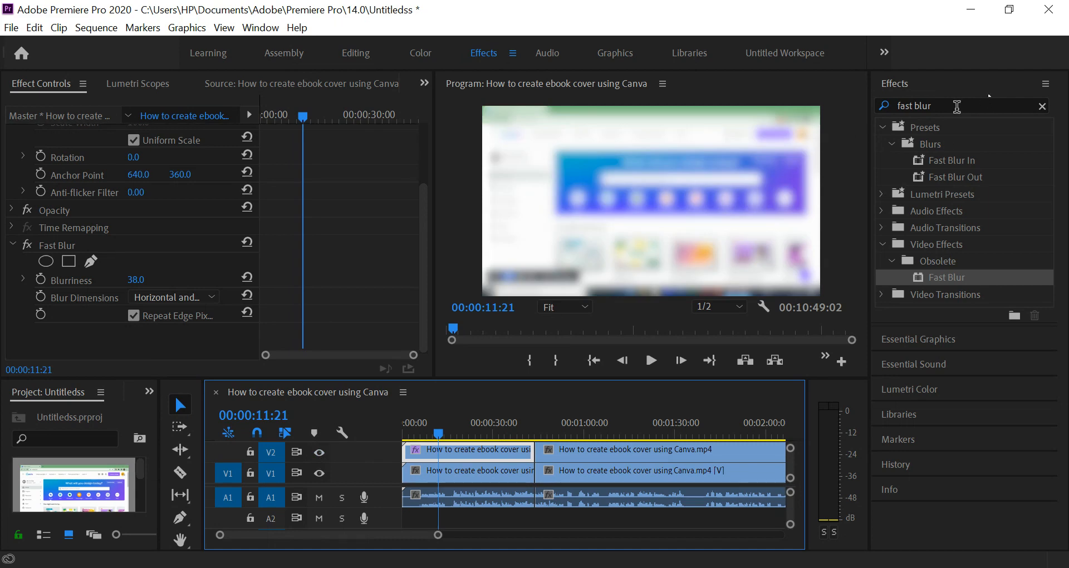
Search the effects for "crop", apply Crop to the blurred V2 segment, and bring up its crop settings.
click(961, 105)
key(BackSpace)
key(BackSpace)
key(BackSpace)
key(BackSpace)
key(BackSpace)
key(BackSpace)
key(BackSpace)
key(BackSpace)
key(BackSpace)
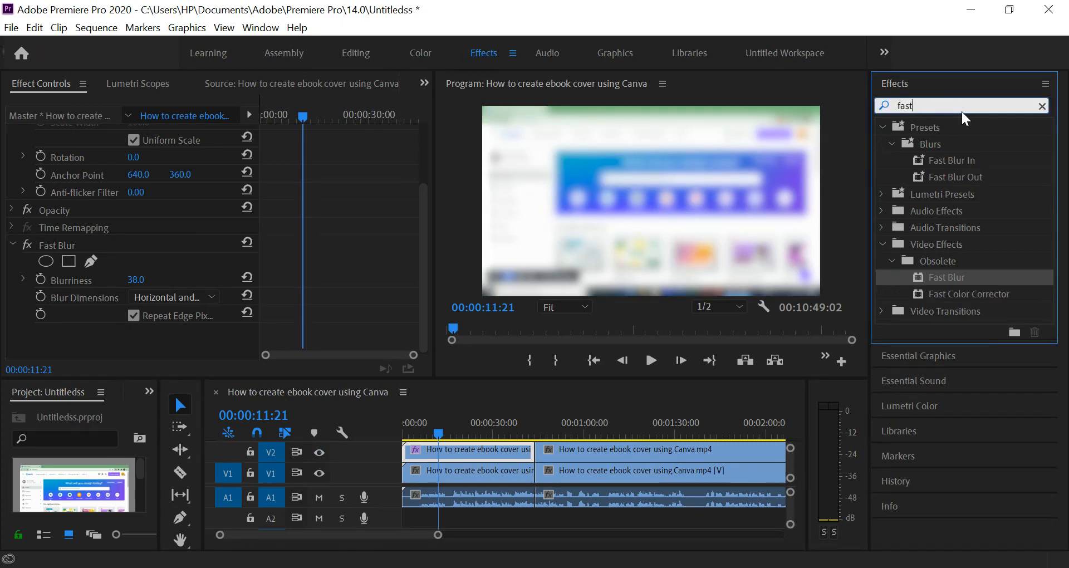
text(crop)
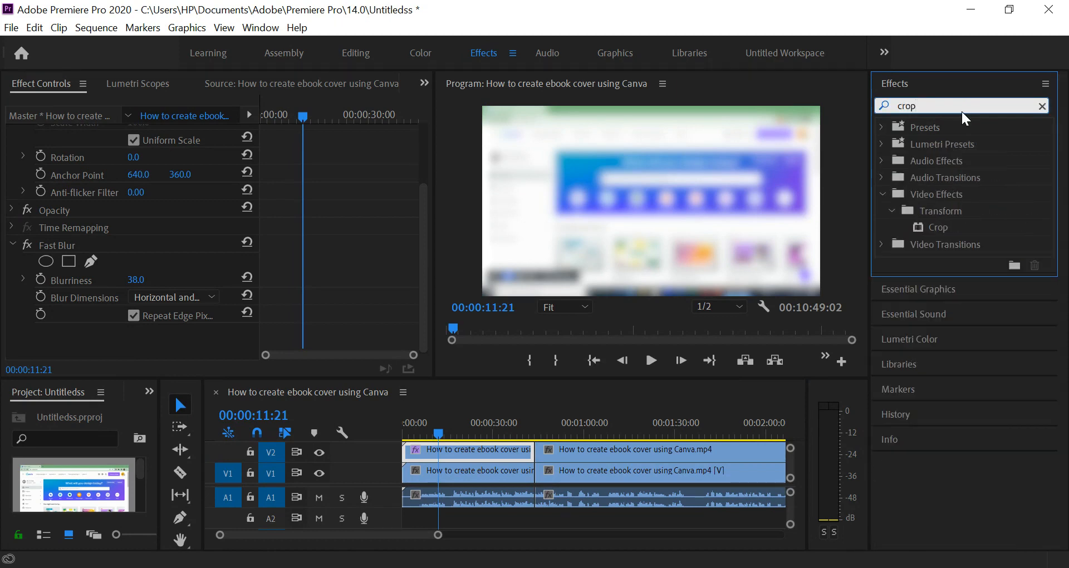
drag(937, 228, 472, 448)
drag(467, 448, 468, 446)
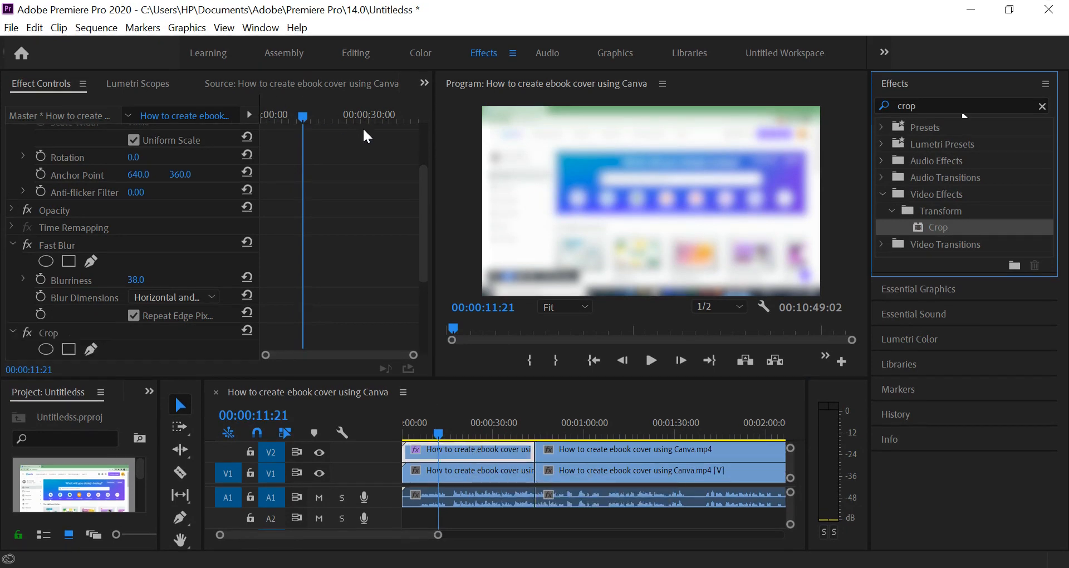
drag(425, 181, 419, 244)
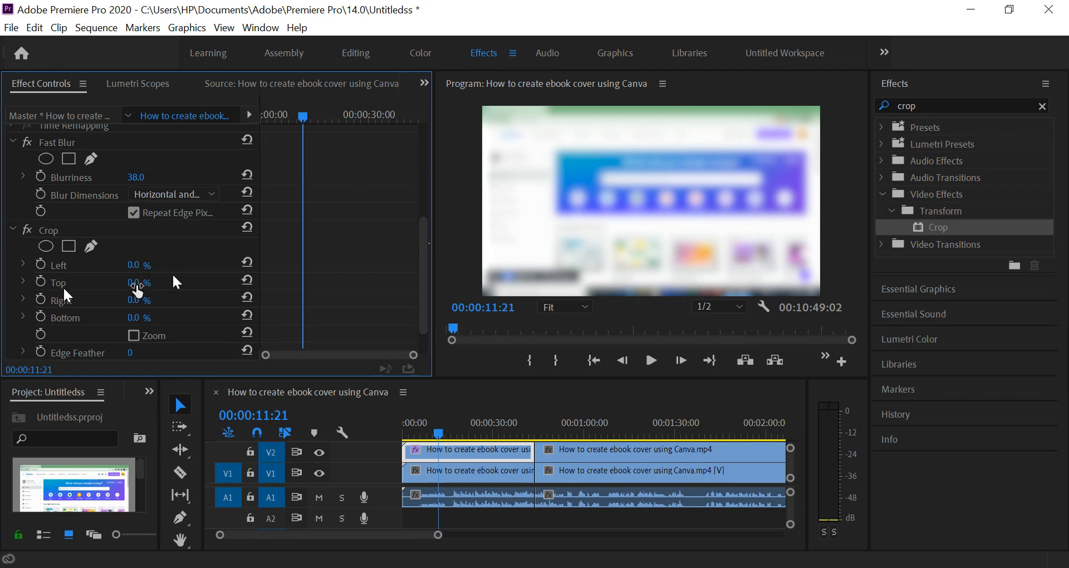
Set the first V2 segment's Crop Top to 59% and scrub into the second segment to review its footage.
mouse_move(138, 291)
mouse_down()
mouse_move(158, 290)
mouse_move(134, 291)
mouse_up()
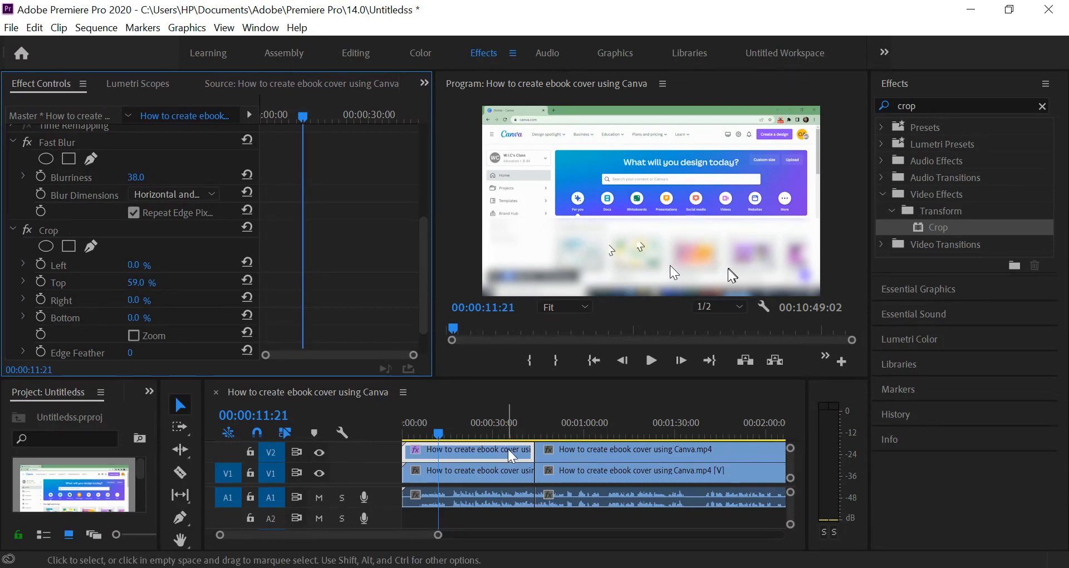
click(553, 428)
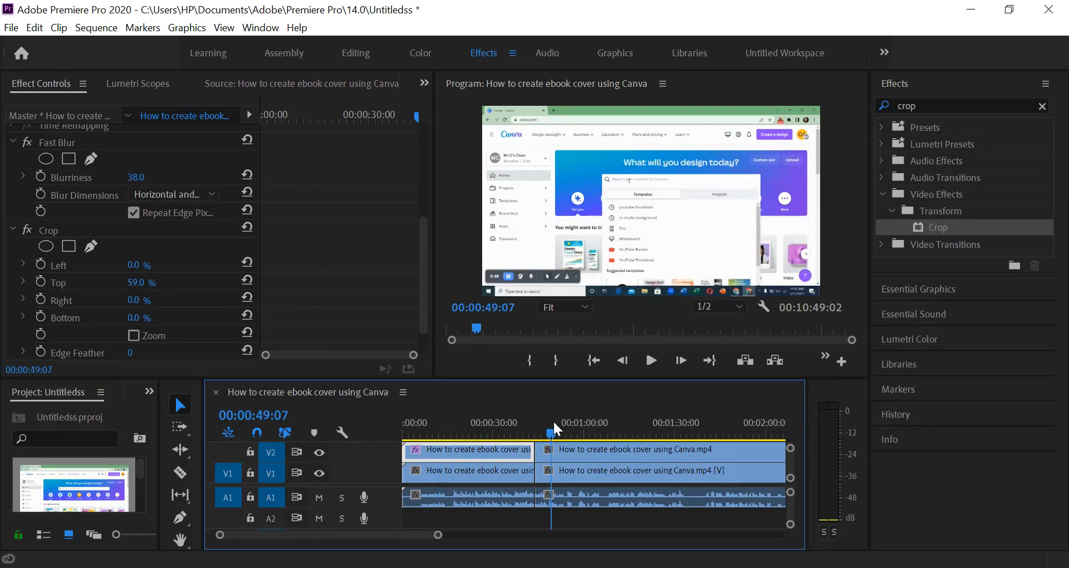
drag(553, 420, 560, 420)
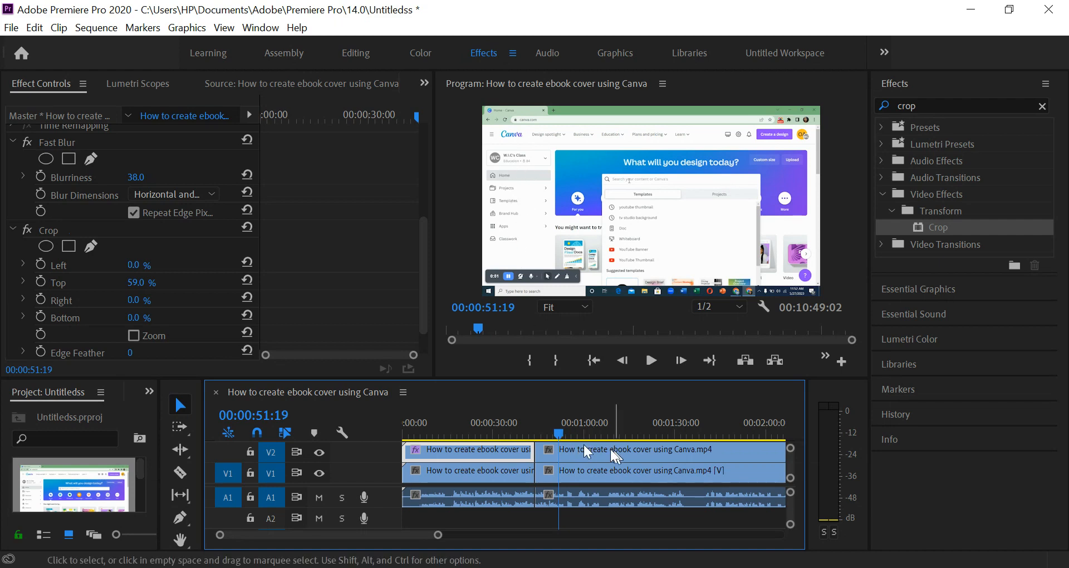
click(568, 431)
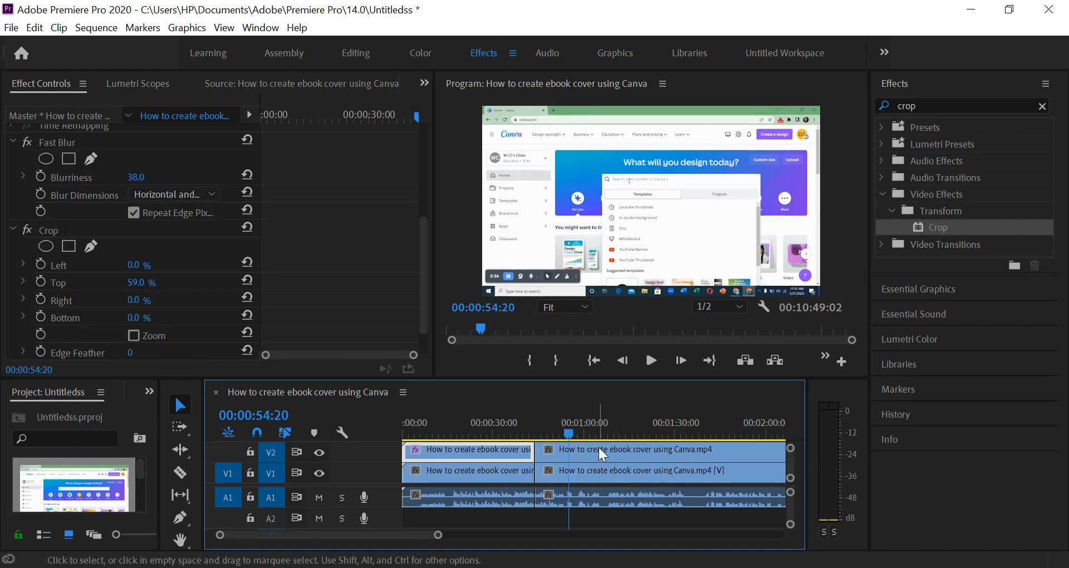
Split the second segment on both V2 and V1 at 00:01:02:06 with the Razor tool.
click(599, 447)
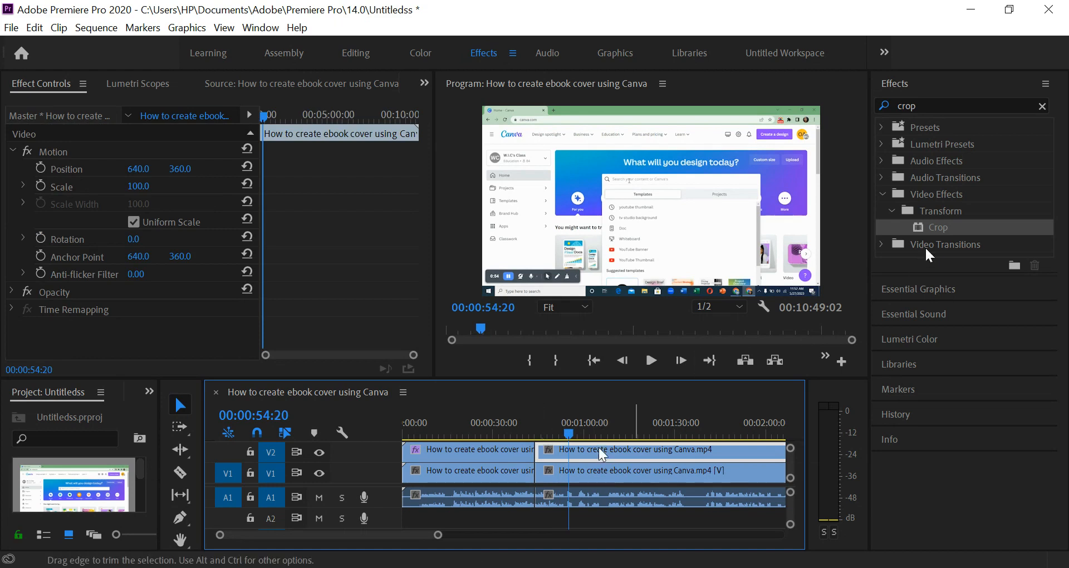
drag(936, 226, 897, 241)
drag(565, 432, 596, 432)
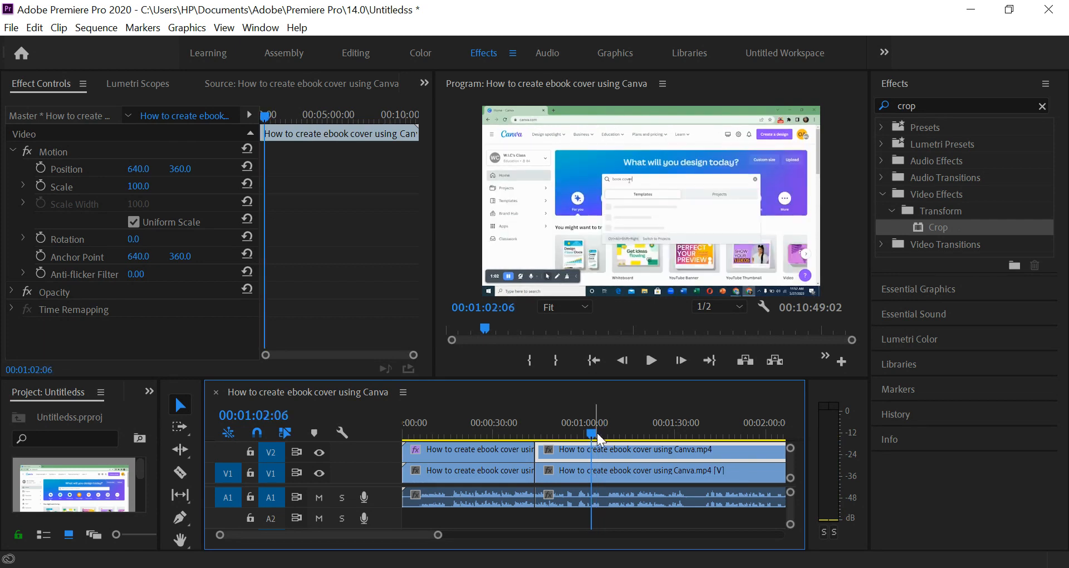
key(c)
click(595, 450)
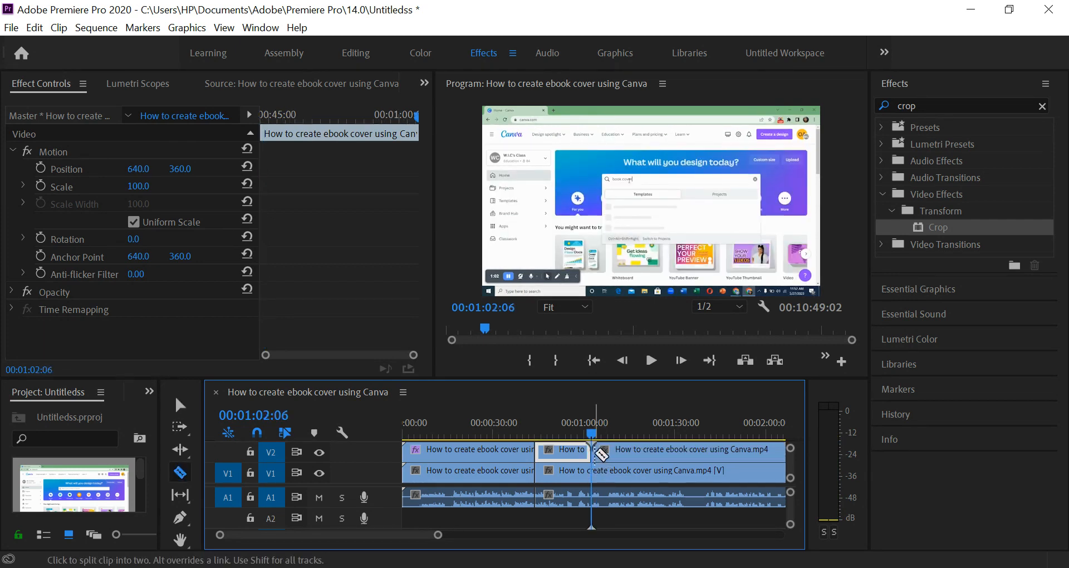
click(592, 470)
key(v)
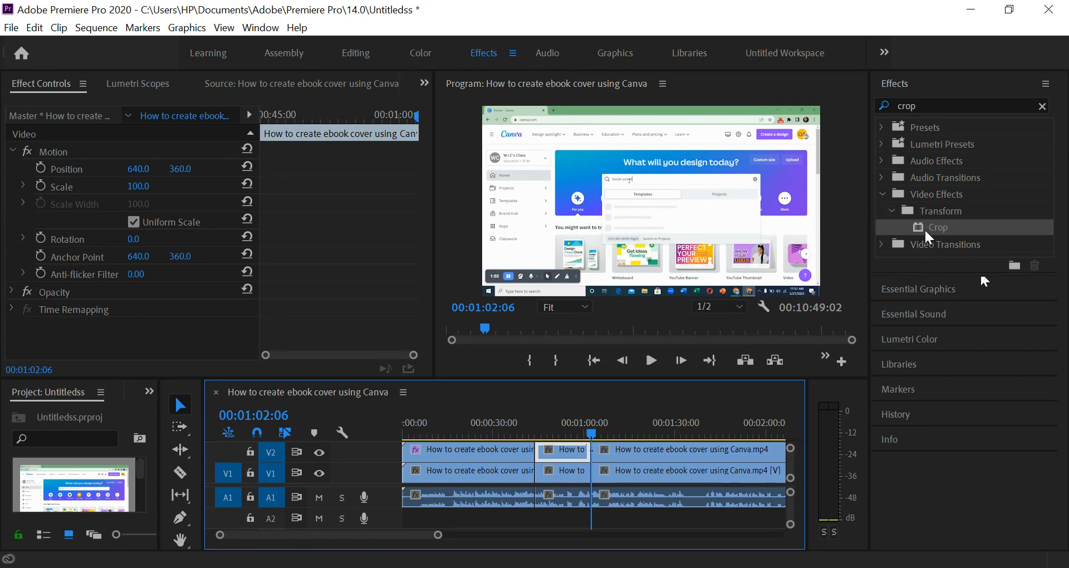
Apply Crop to the short middle segment on V2, and search the effects for "fast blur" to add Fast Blur to it.
drag(924, 228, 563, 450)
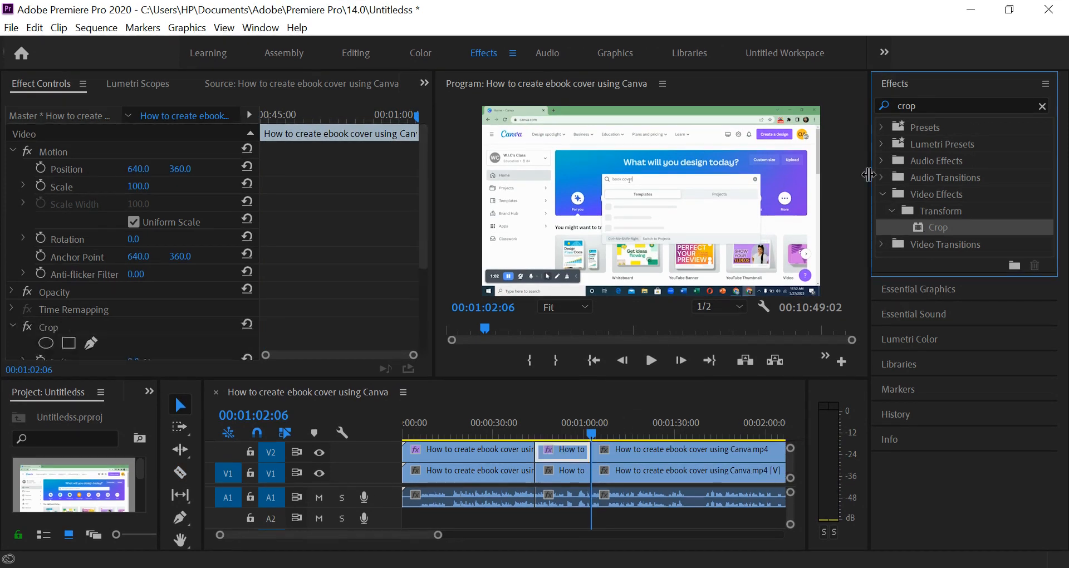
click(928, 107)
key(BackSpace)
key(BackSpace)
key(BackSpace)
key(BackSpace)
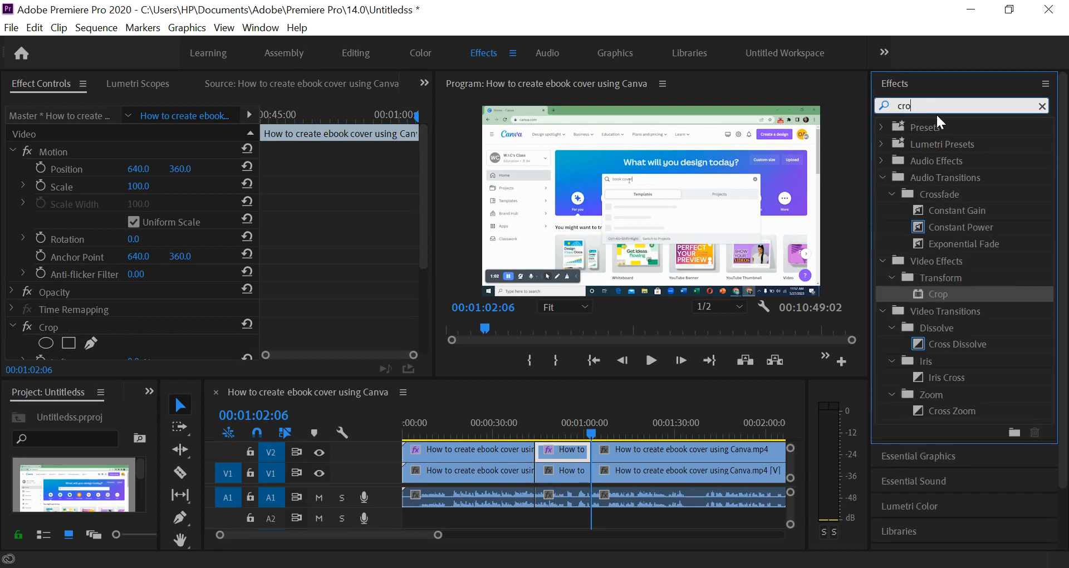
text(fast )
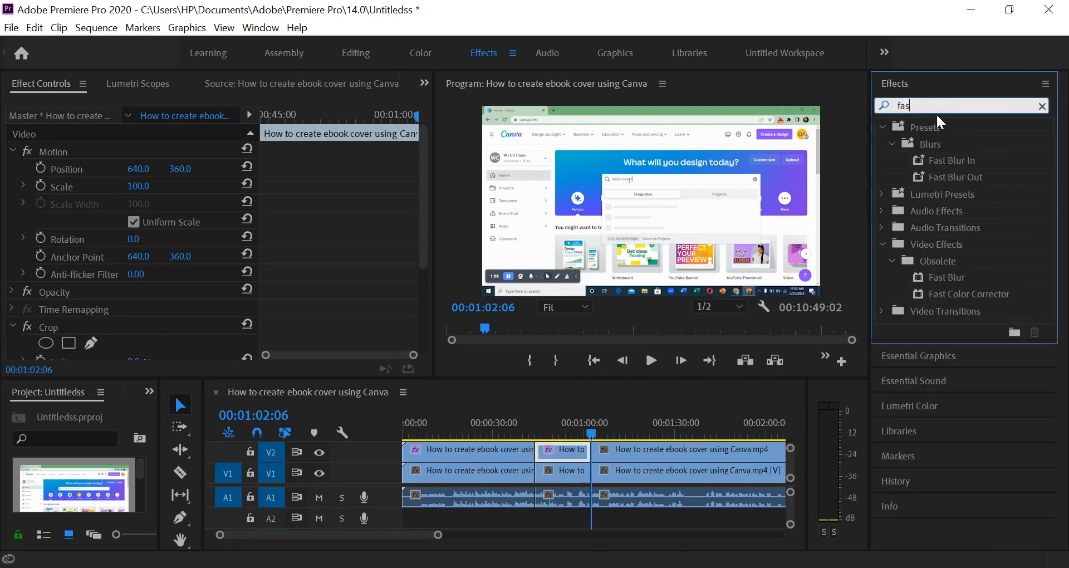
text(blur)
click(936, 279)
drag(938, 288, 563, 449)
Preview the middle V2 segment at 00:00:53:03, enable Repeat Edge Pixels for its Fast Blur and set Blurriness to 23.
click(564, 431)
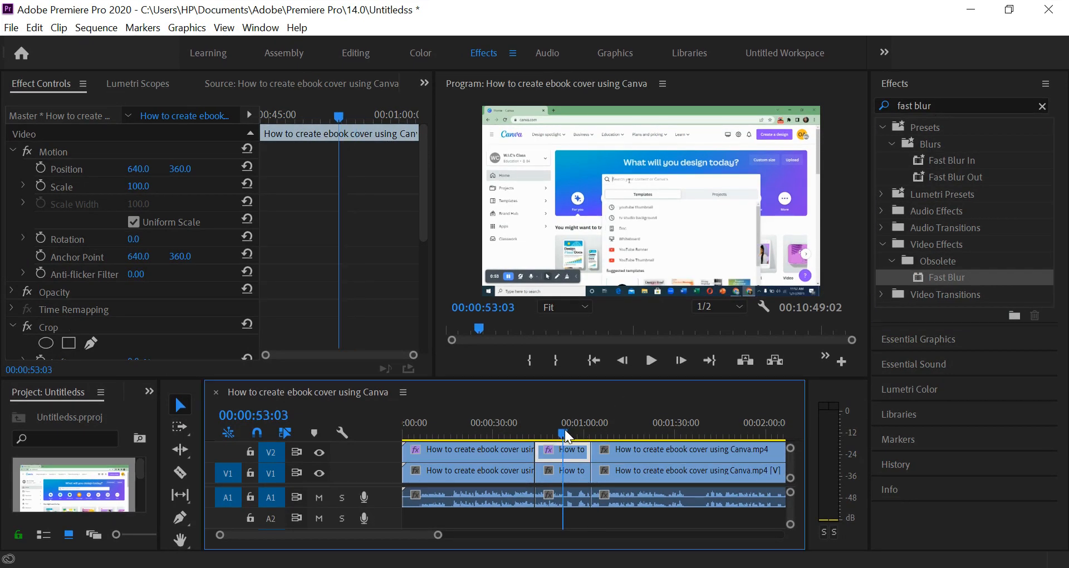
scroll(426, 183, down, 3)
drag(417, 245, 439, 191)
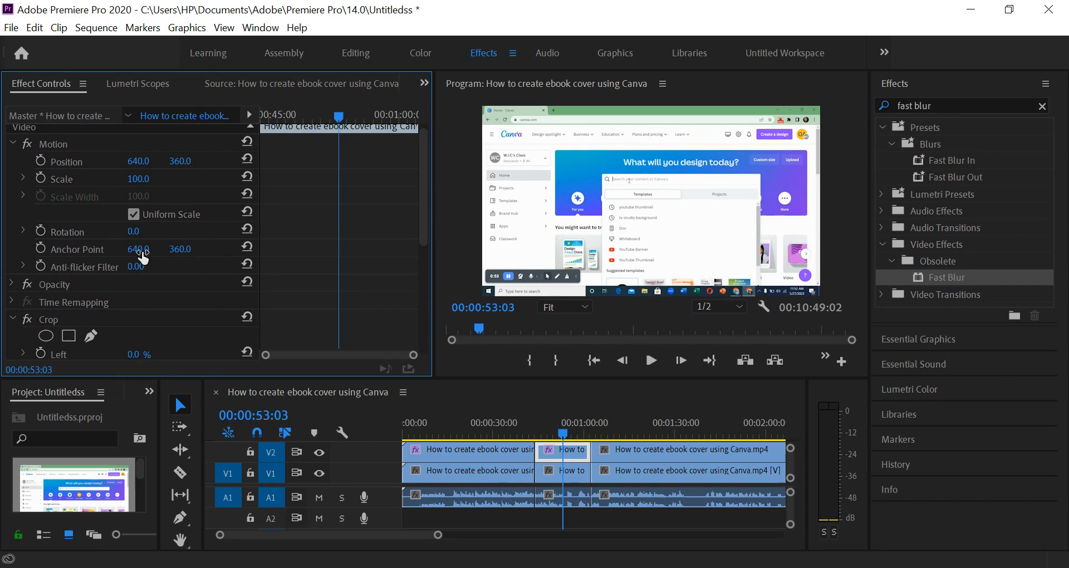
scroll(158, 289, up, 1)
scroll(157, 292, down, 6)
scroll(156, 294, down, 6)
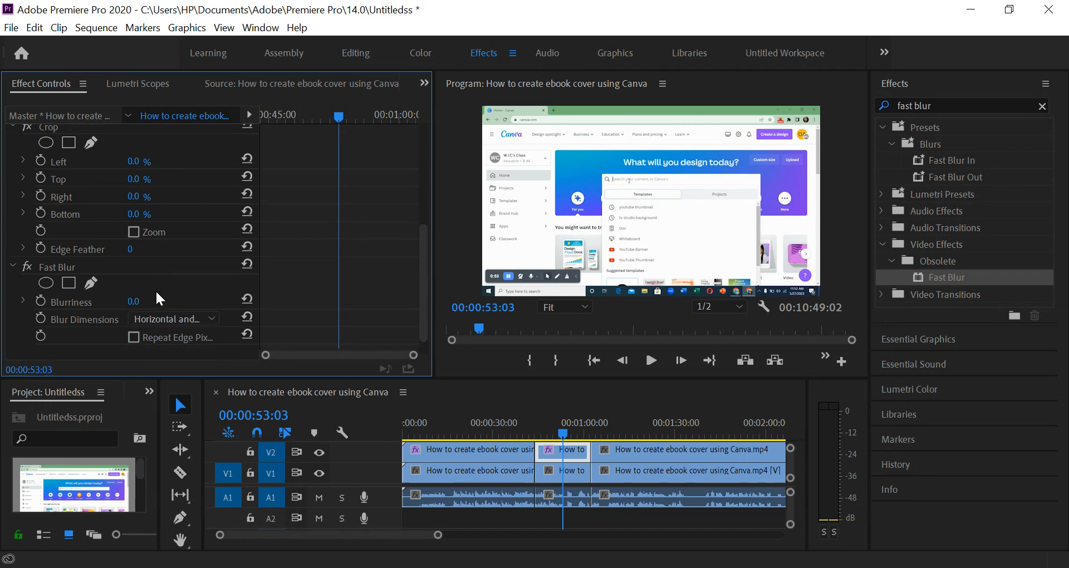
scroll(184, 304, down, 1)
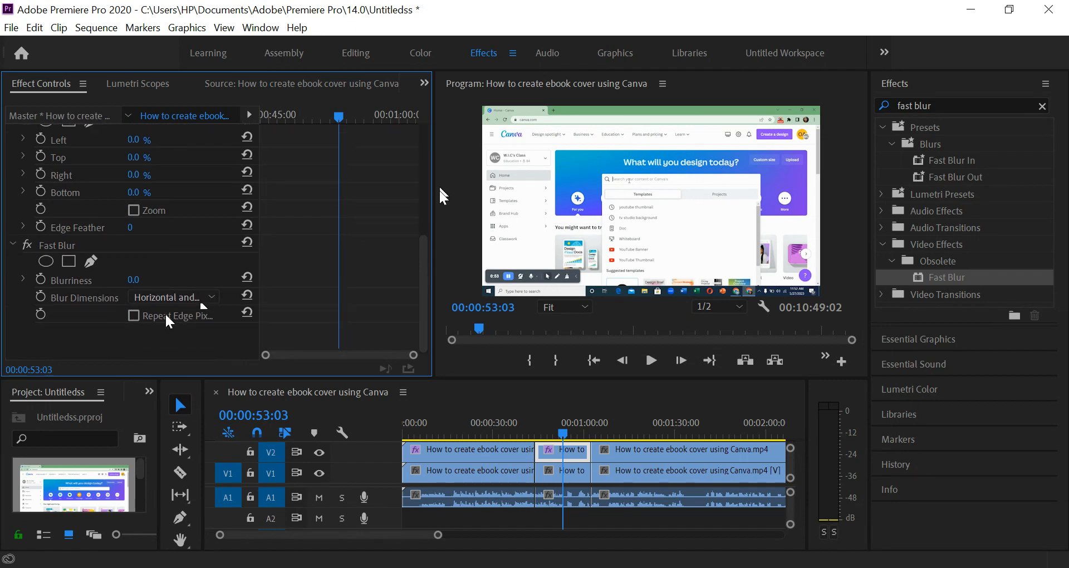
click(134, 316)
drag(136, 285, 151, 280)
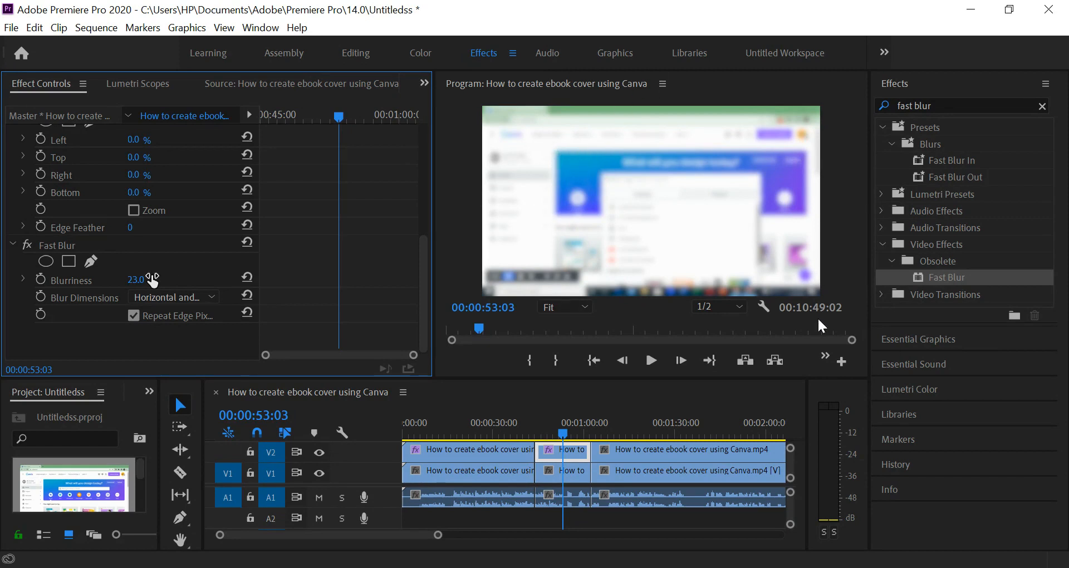
Set the middle V2 segment's Crop to 32% Top and 21% Left, and scrub through it to check the blurred area.
drag(568, 432, 556, 432)
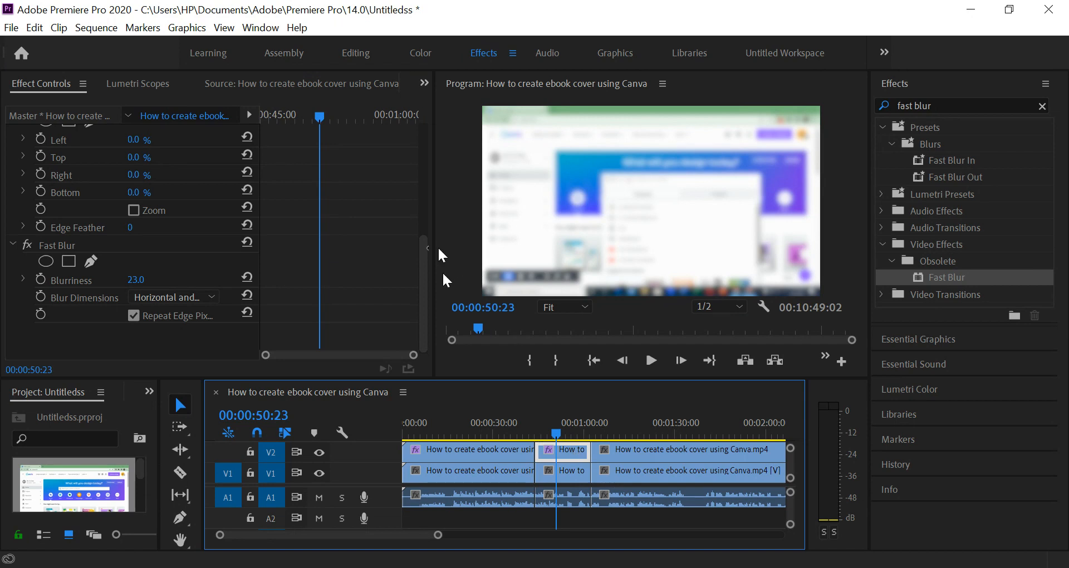
drag(423, 277, 452, 253)
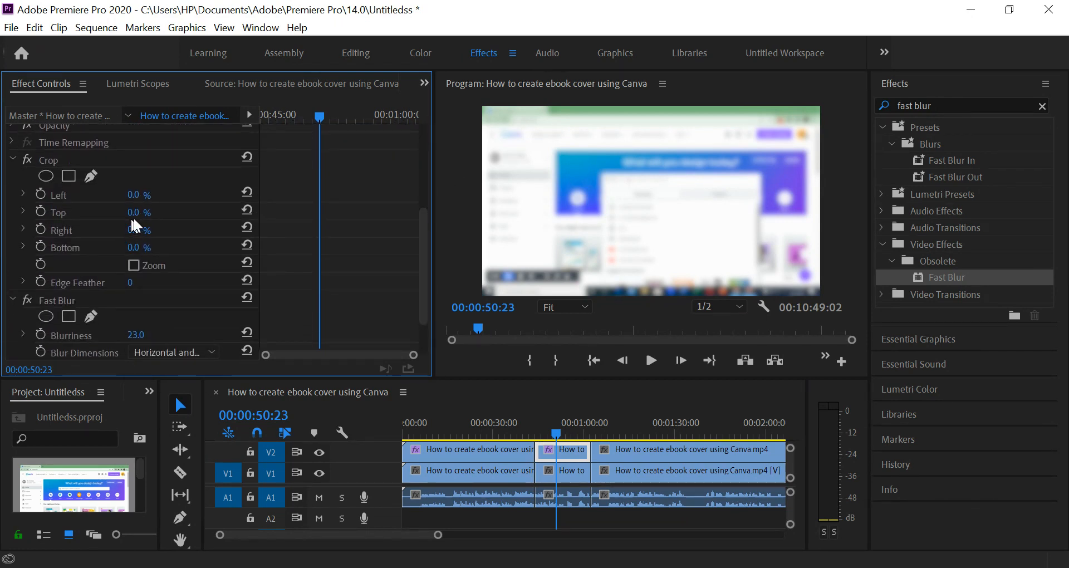
drag(134, 212, 165, 212)
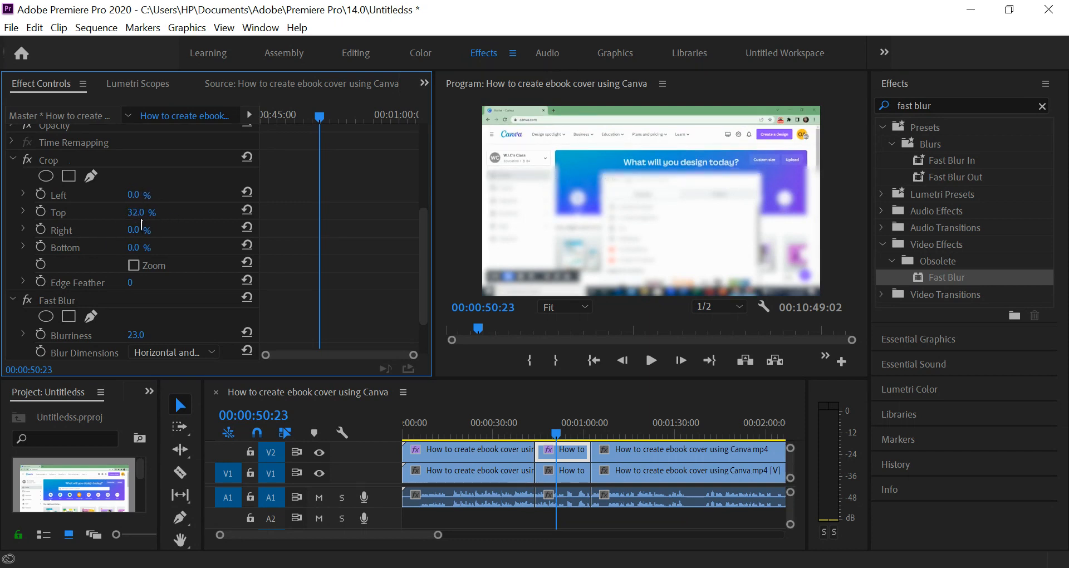
drag(134, 195, 154, 195)
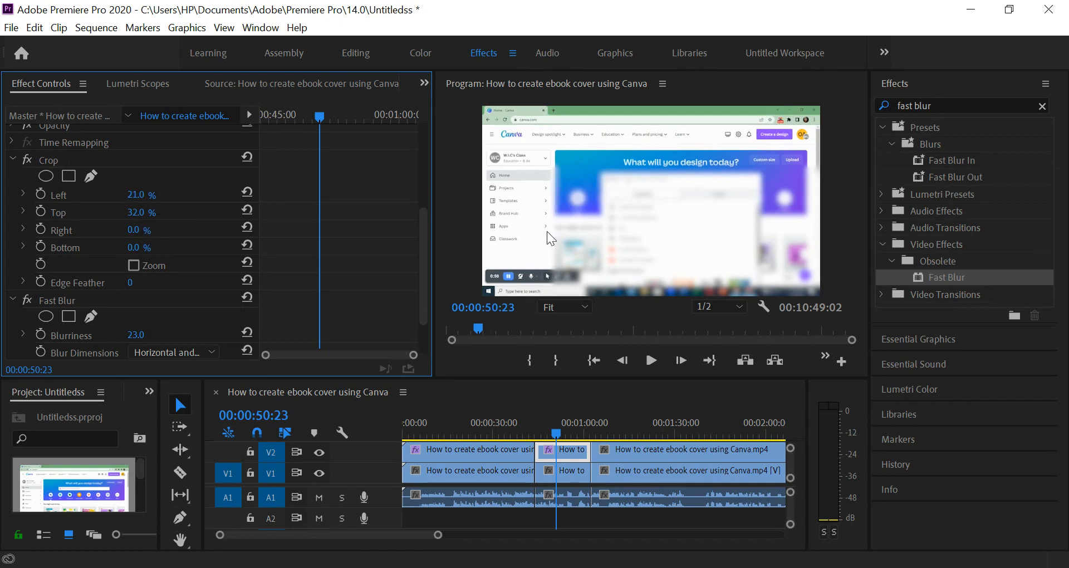
mouse_move(130, 232)
mouse_down()
mouse_move(152, 234)
mouse_move(134, 233)
mouse_up()
mouse_move(426, 249)
mouse_down()
mouse_move(426, 204)
mouse_move(427, 243)
mouse_up()
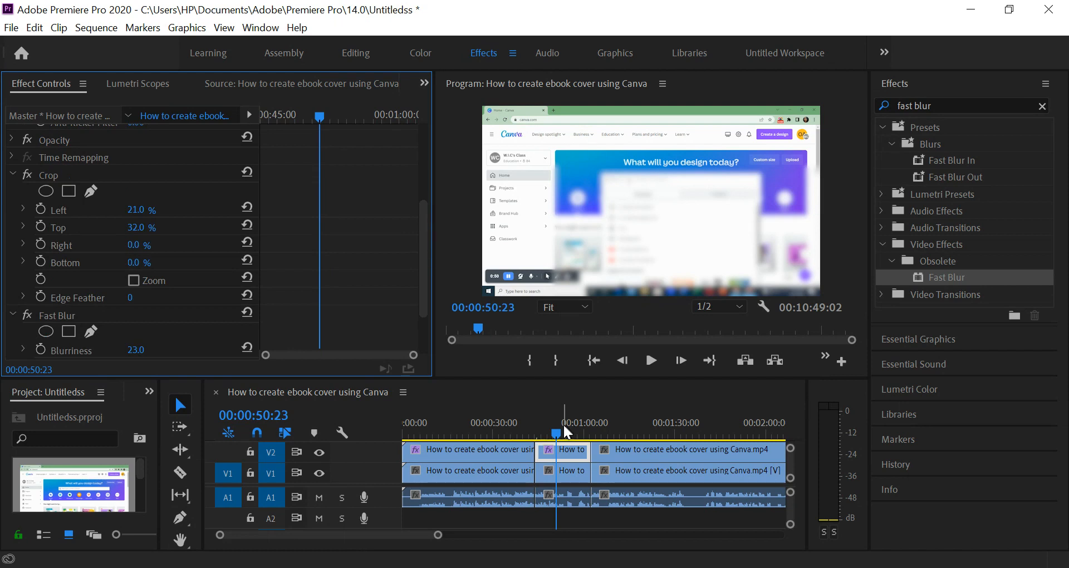
drag(557, 429, 574, 430)
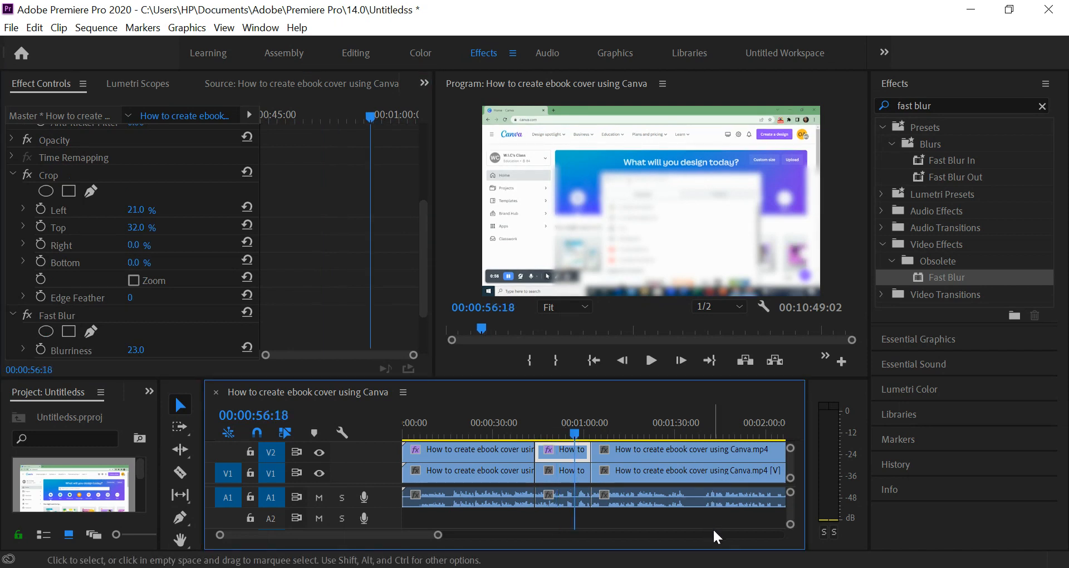